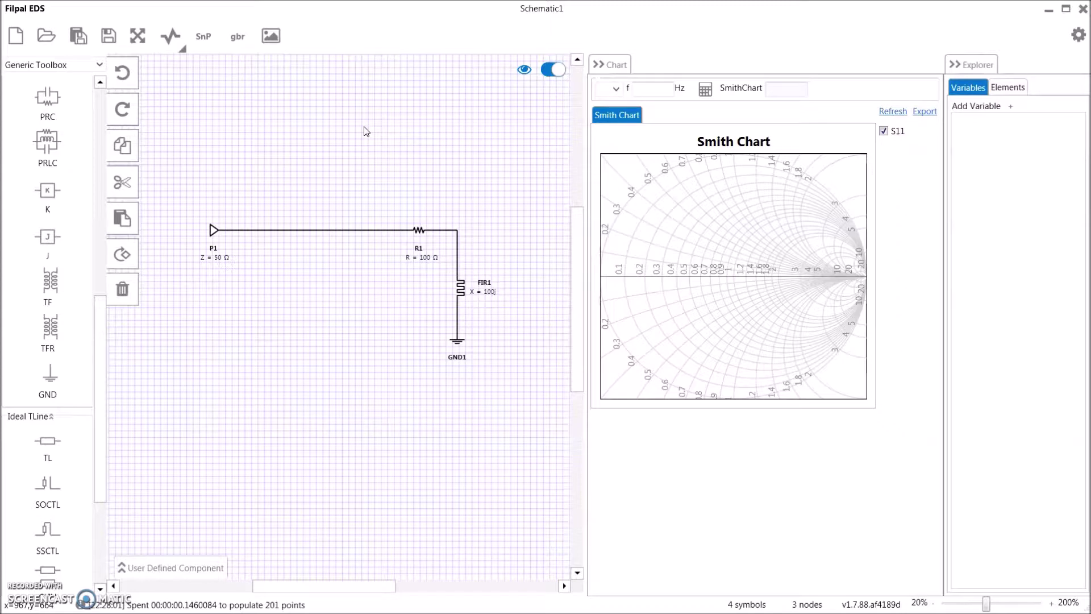
Set the minimum simulation frequency to 1000M Hz and run the simulation to plot S11 on the Smith chart.
left_click(332, 160)
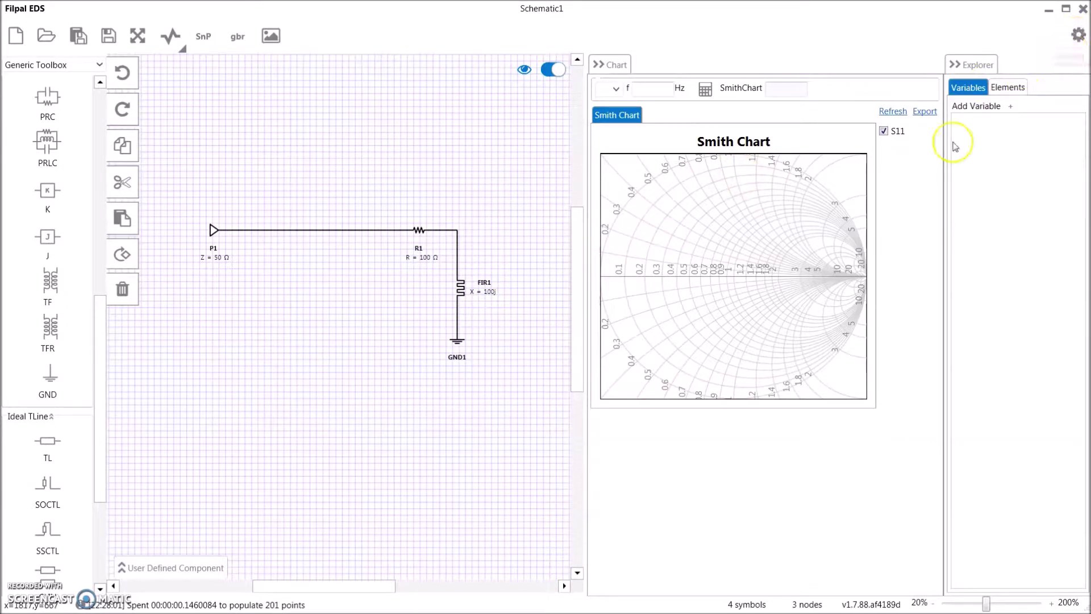
left_click(1081, 45)
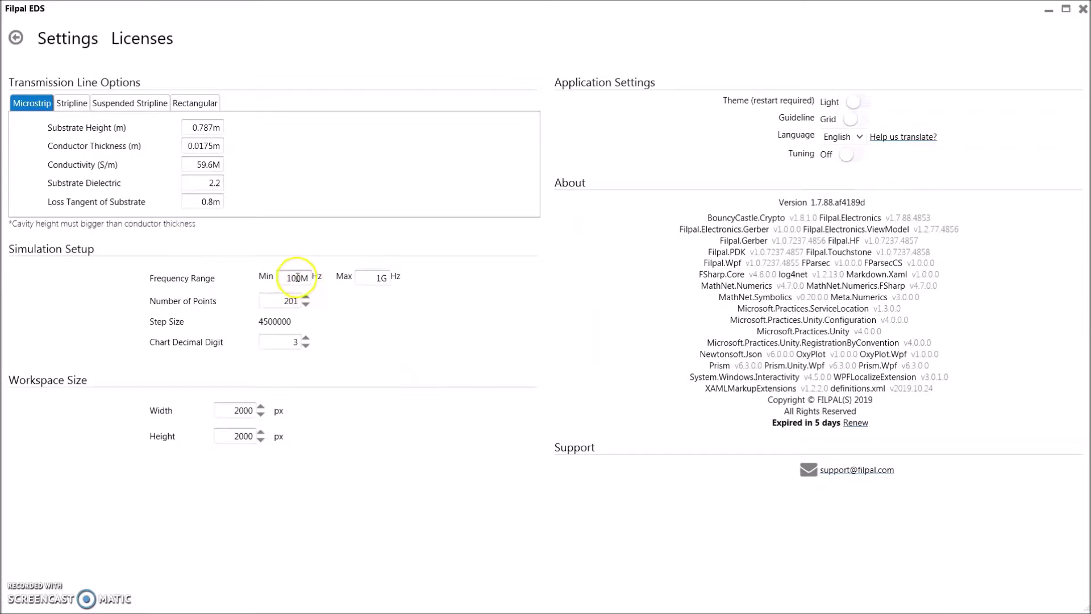
left_click(297, 277)
type("0")
left_click(378, 326)
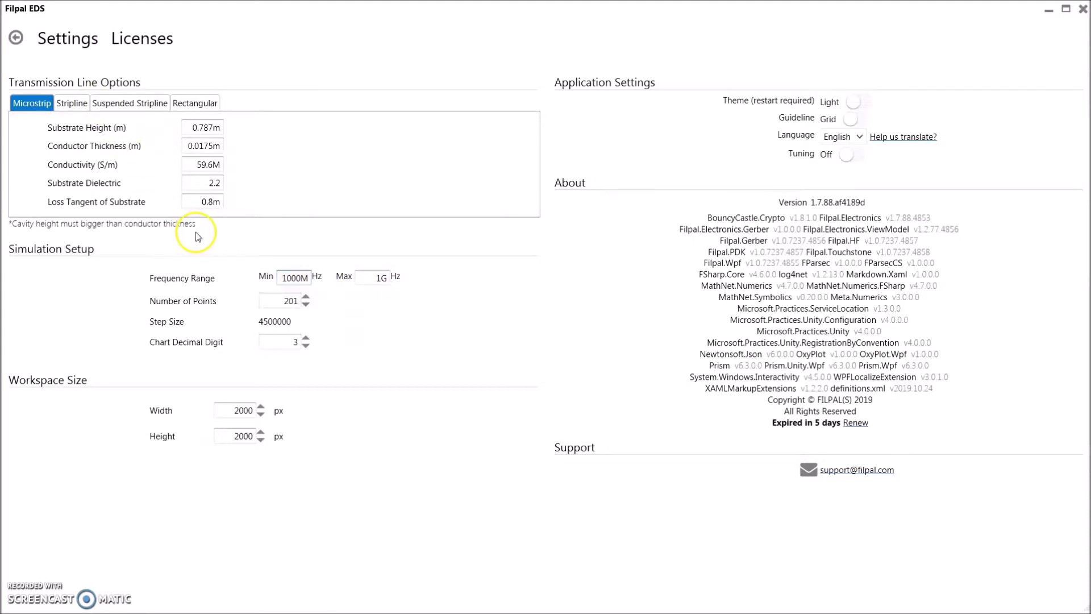
left_click(16, 37)
left_click(168, 46)
mouse_move(807, 244)
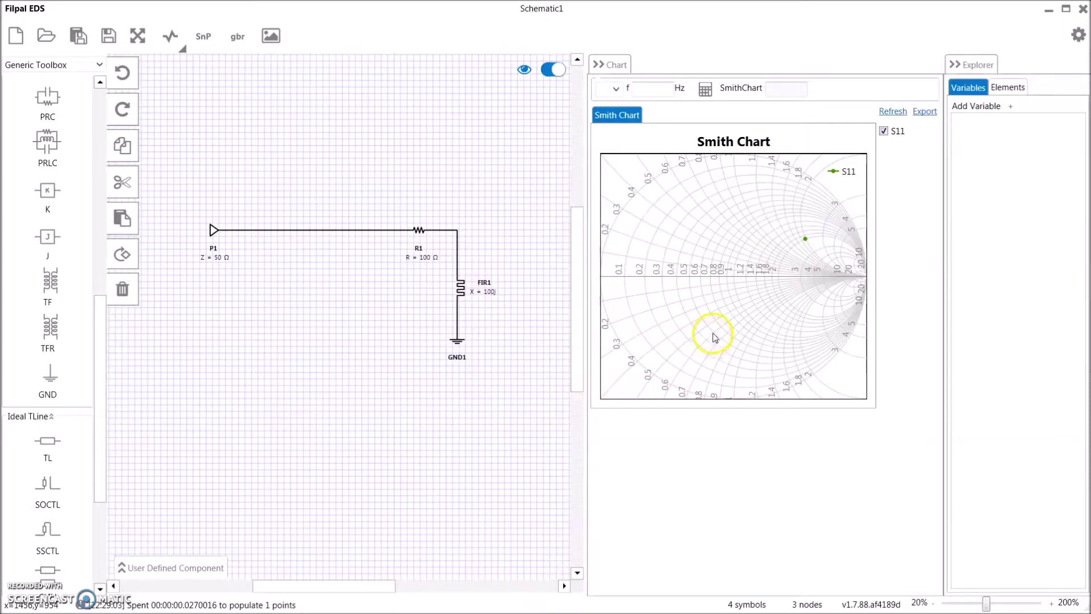
Replace the wire between port P1 and resistor R1 with an ideal transmission line (TL) wired in series.
left_click(339, 230)
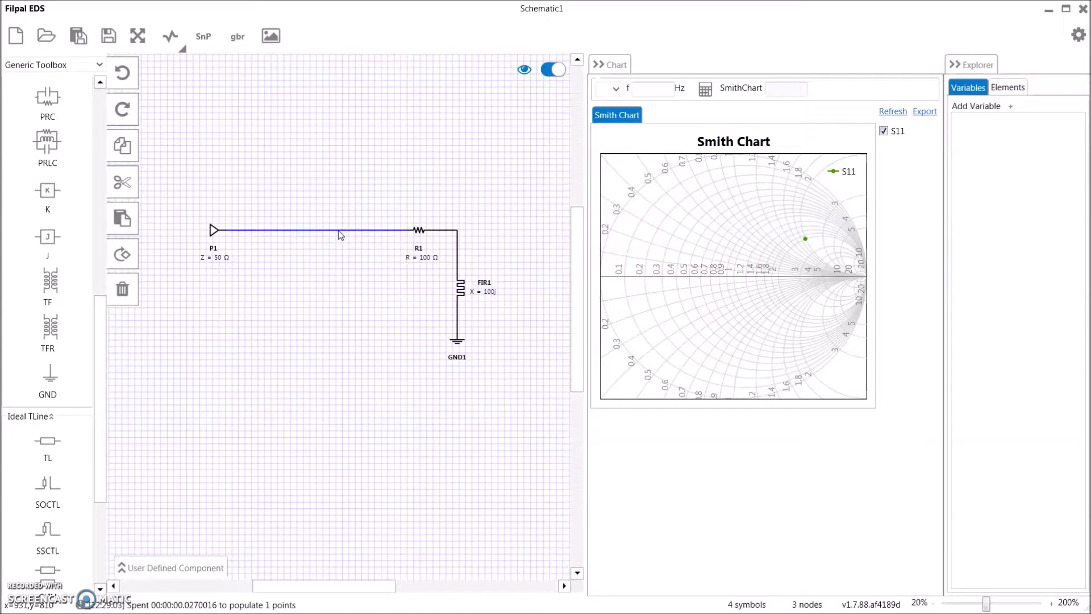
key("Delete")
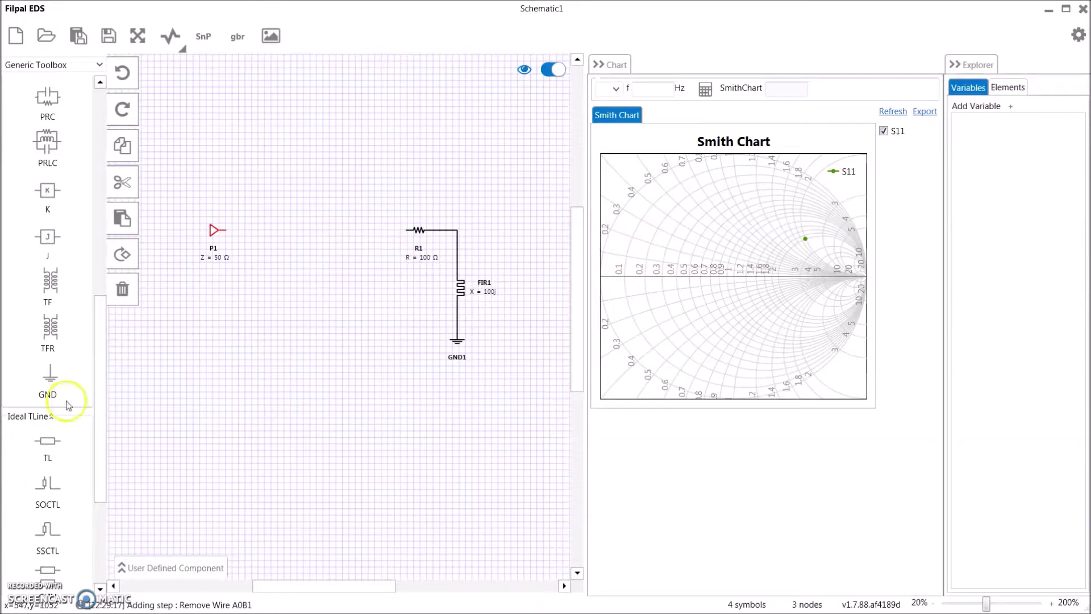
left_click(47, 442)
left_click(321, 218)
left_click_drag(226, 230, 414, 231)
Set TL1 to 50 Ω, 1 GHz and 90° electrical length, simulate, and check the S11 point's impedance on the Smith chart.
right_click(339, 232)
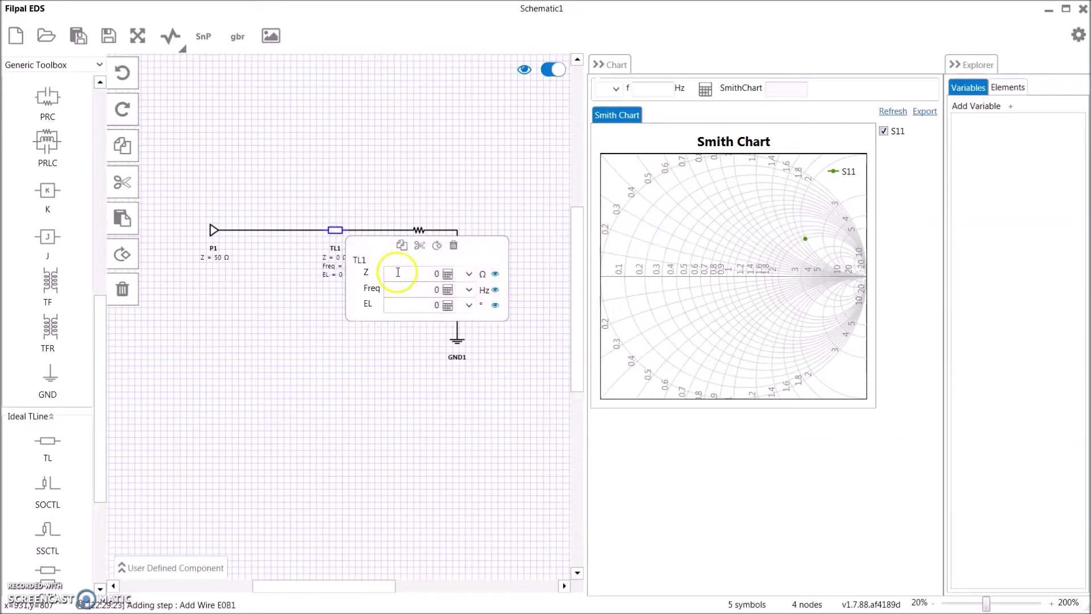
double_click(443, 275)
type("50")
key("Tab")
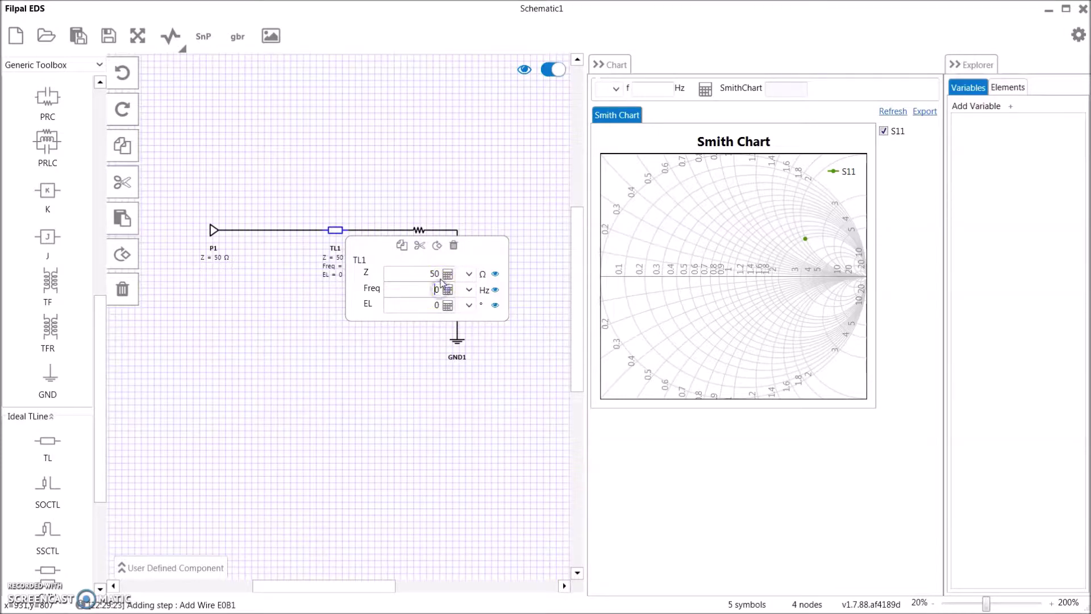
left_click(469, 289)
left_click(462, 420)
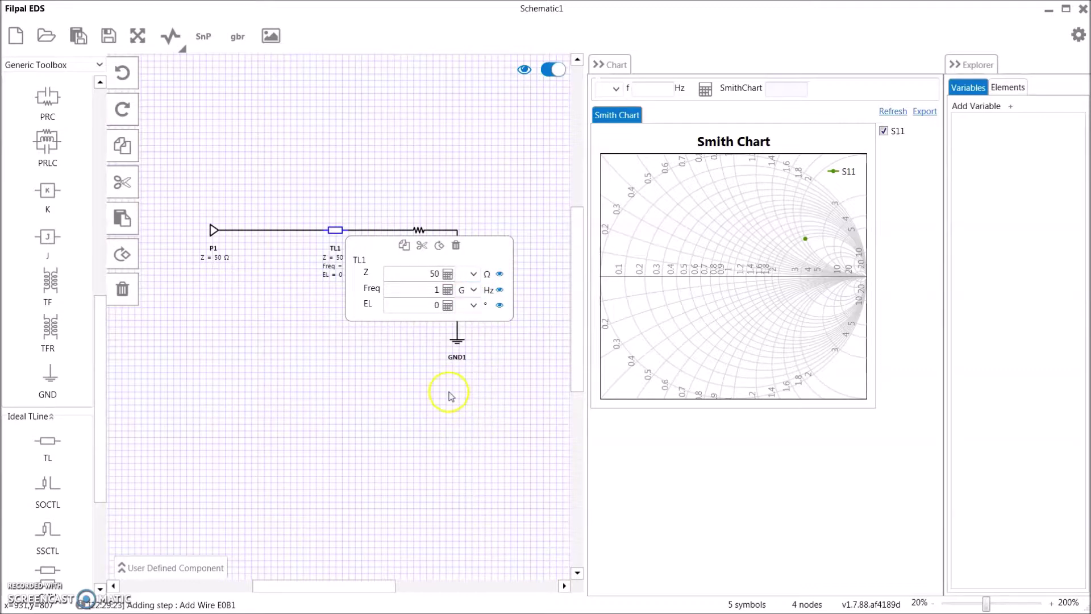
left_click(435, 305)
type("9")
left_click(353, 138)
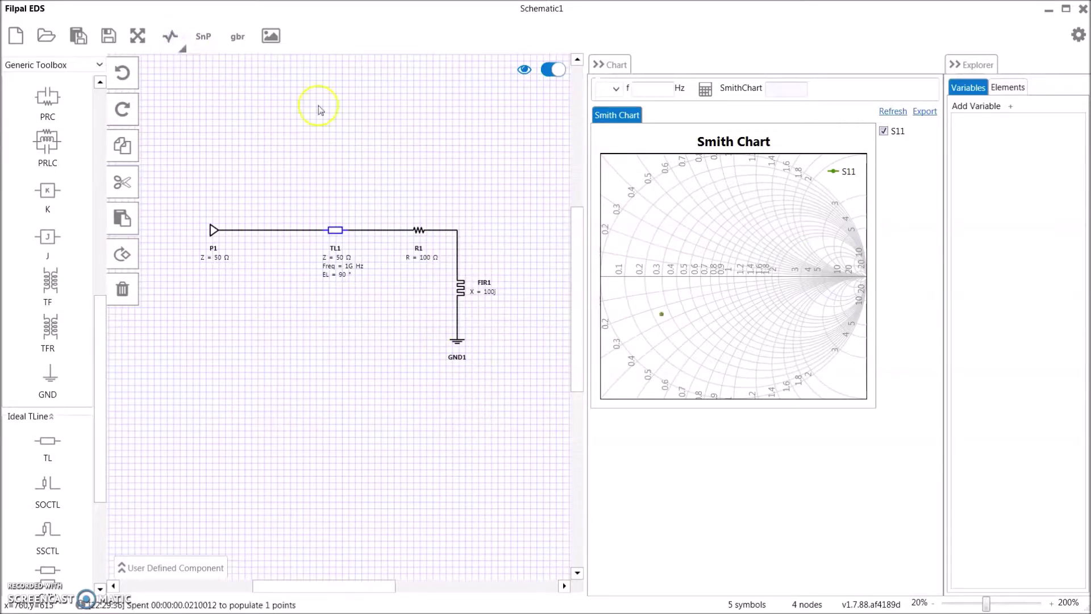
mouse_move(661, 316)
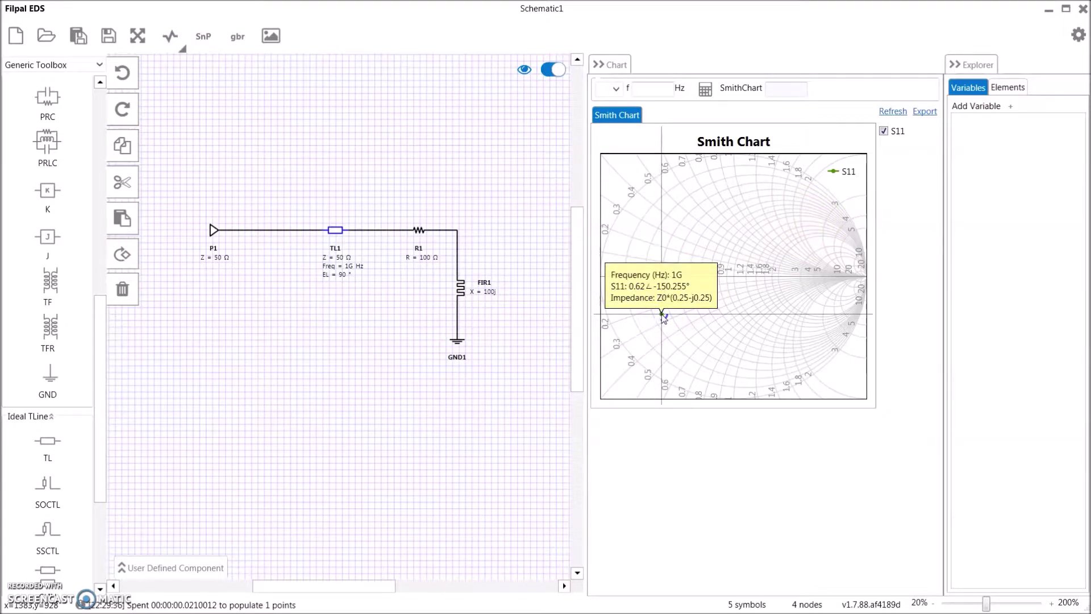
left_click(468, 161)
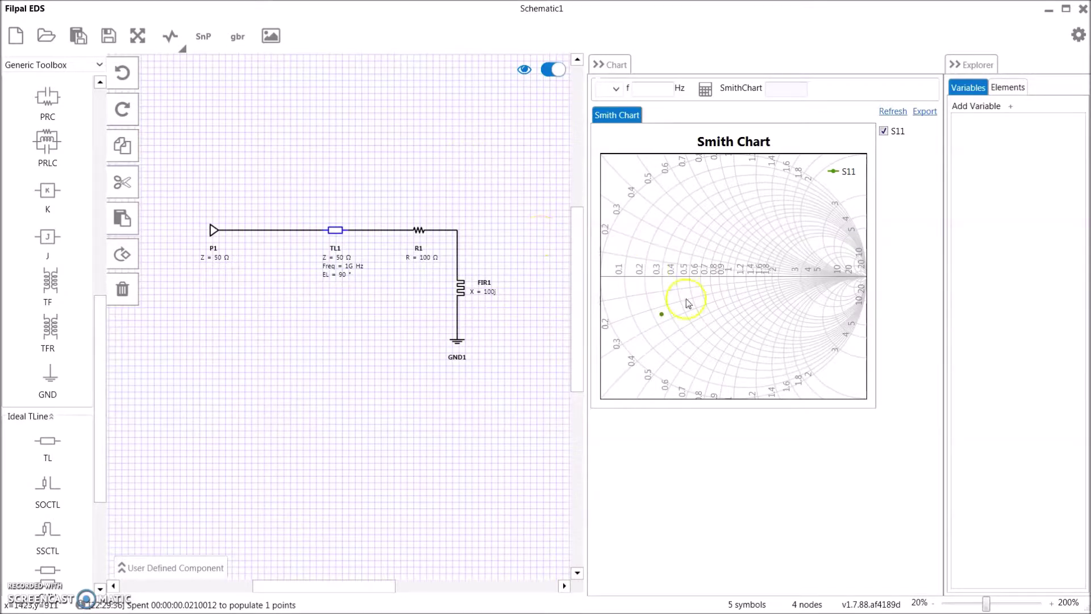
mouse_move(663, 317)
Remove the wire between P1 and TL1 and insert a copy of TL1 wired in series in the gap.
key("Delete")
right_click(287, 234)
left_click(337, 388)
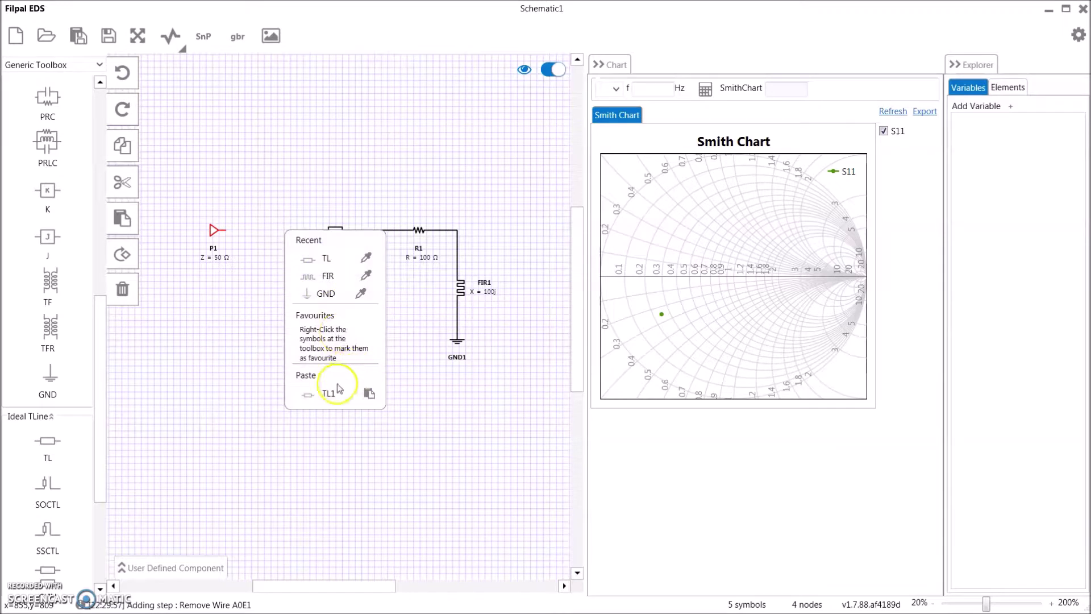
left_click(258, 217)
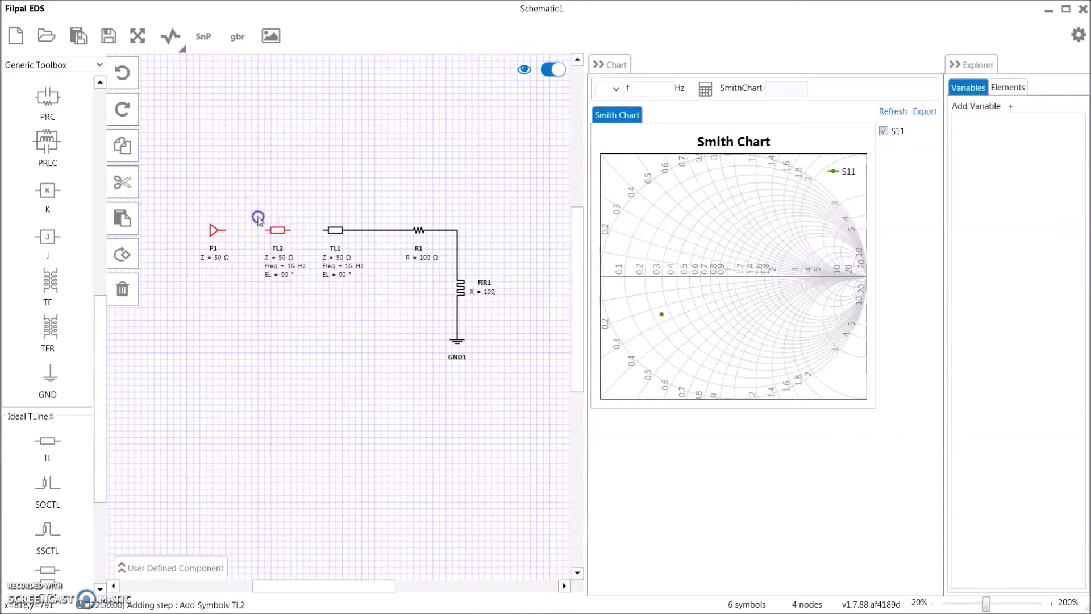
left_click(226, 231)
left_click(262, 231)
left_click(289, 230)
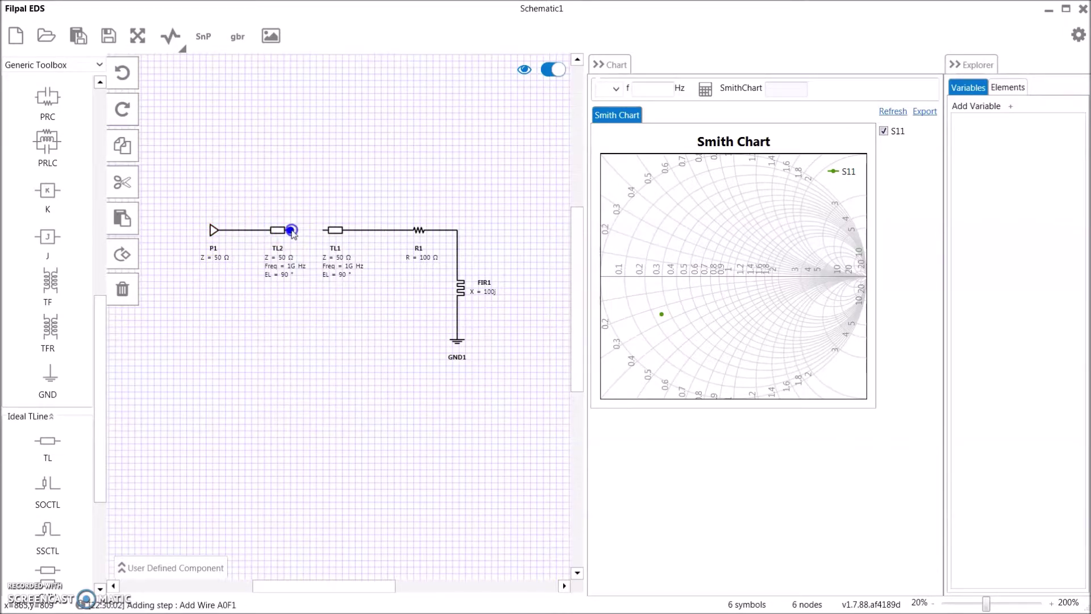
left_click(323, 230)
Set the electrical length of TL2 to the variable x.
left_click(283, 233)
left_click(374, 306)
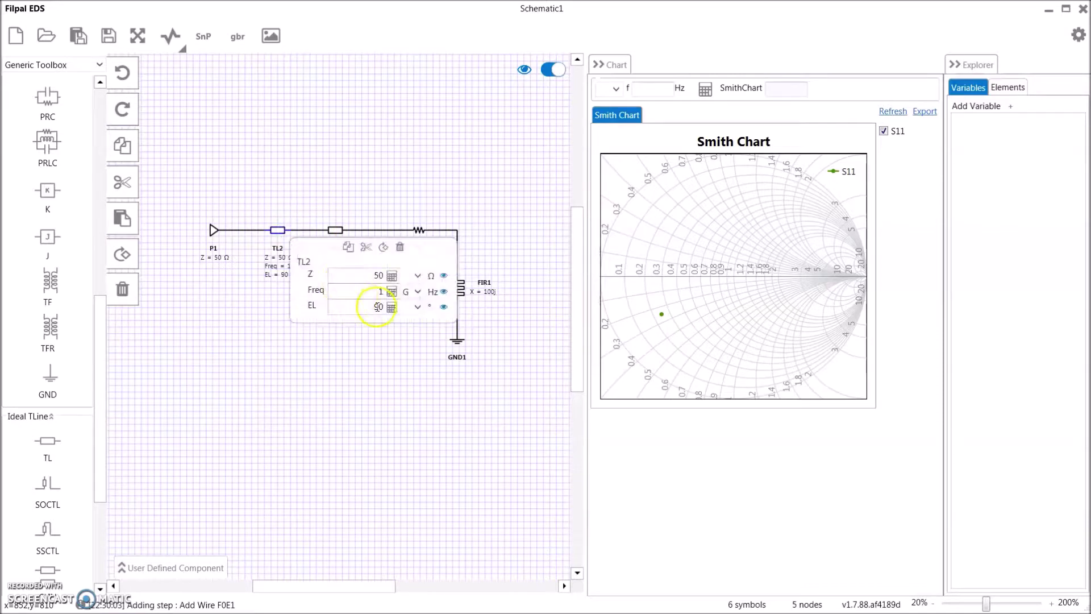
double_click(378, 307)
left_click(457, 181)
Set the value of variable x to 0.1 and rerun the simulation.
left_click(1008, 125)
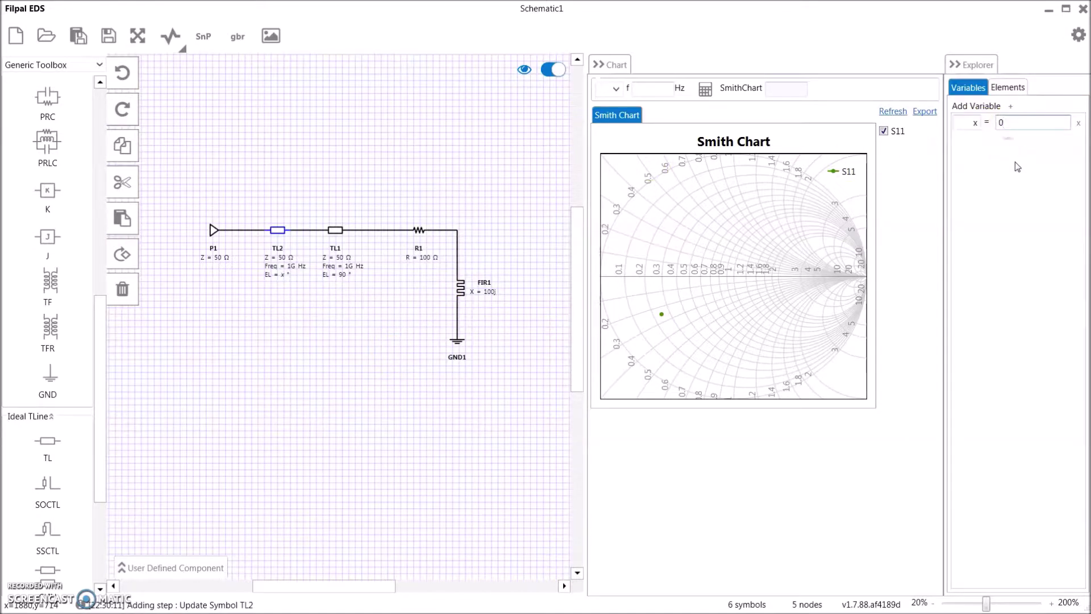
left_click(636, 173)
left_click(171, 36)
left_click(438, 200)
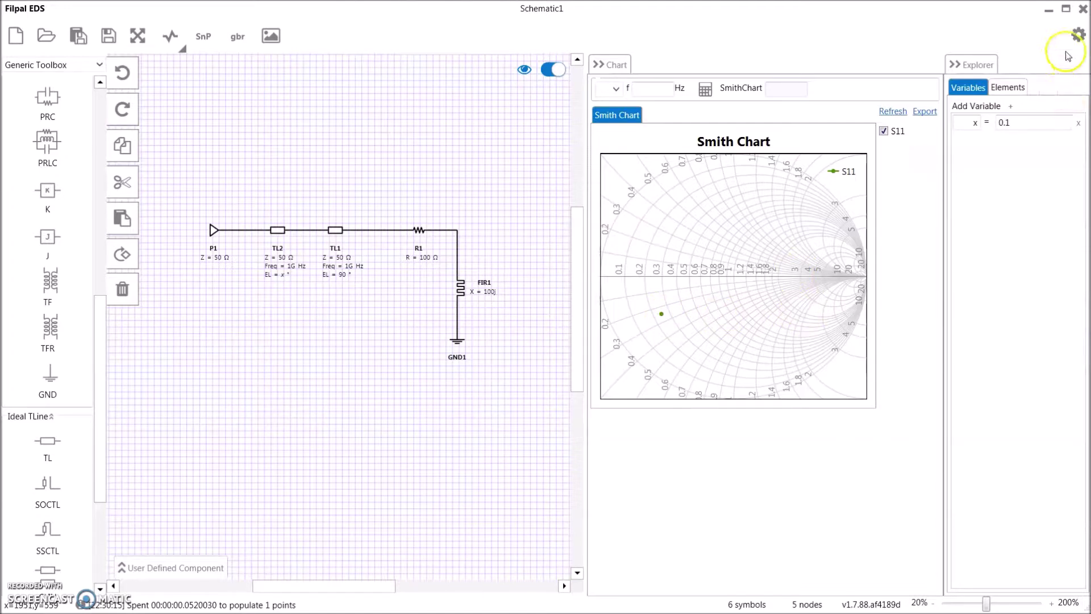
Turn on tuning in the application settings and show the tuning controls for variable x.
left_click(1078, 38)
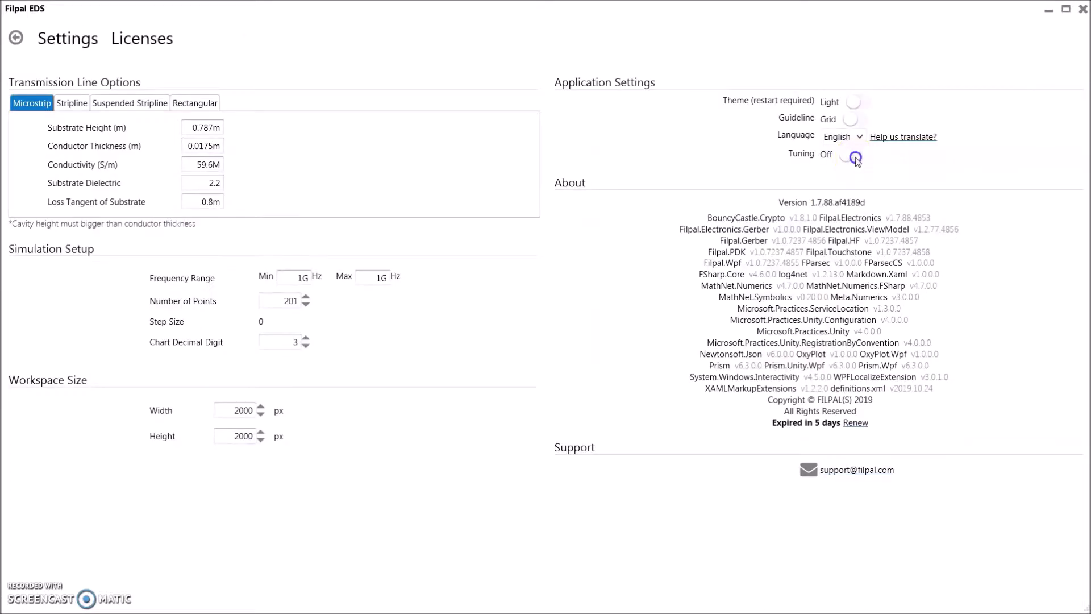
left_click(16, 37)
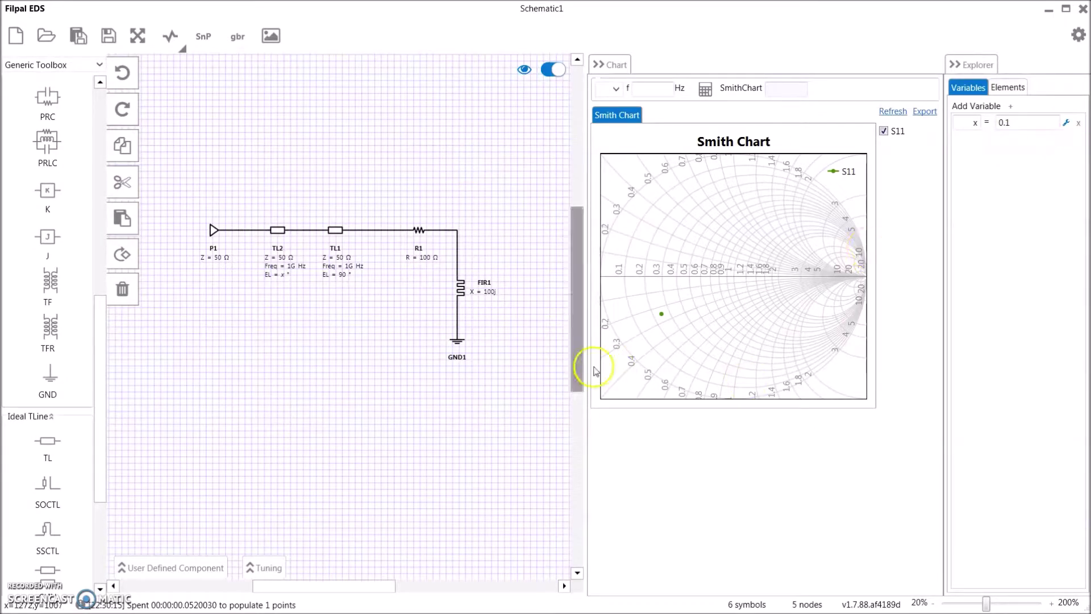
left_click(266, 568)
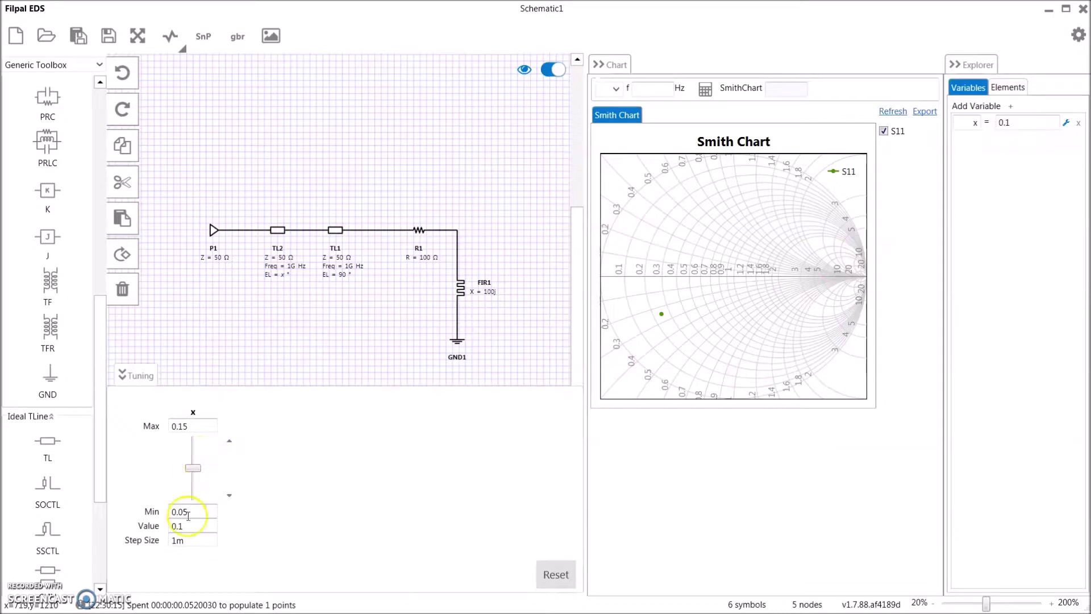
Set the tuning step size of x to 1 and its maximum to 100.
double_click(195, 538)
type("1")
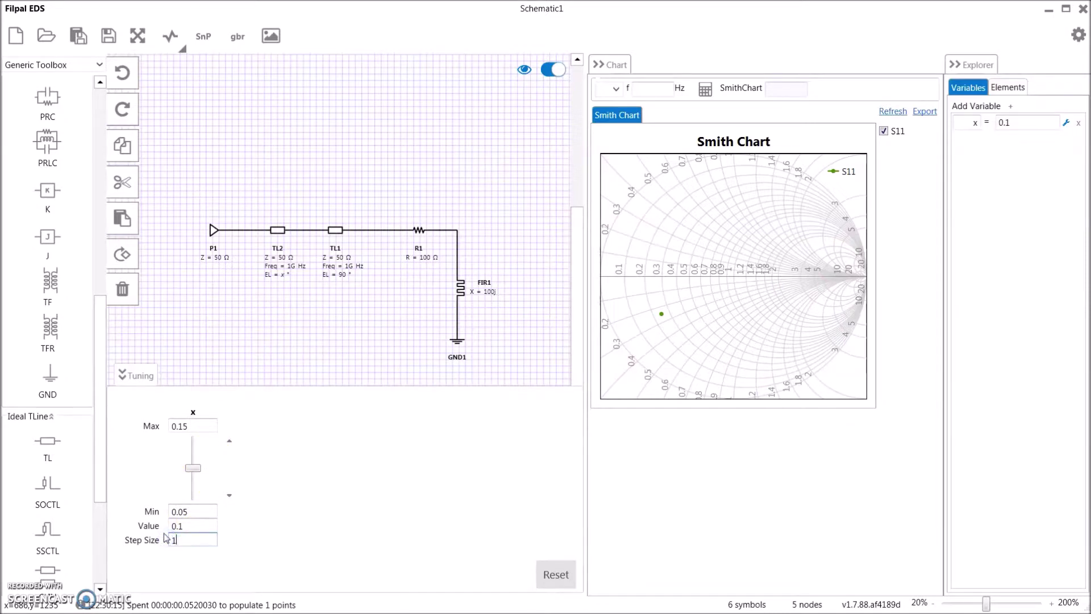
double_click(190, 426)
type("100")
Tune x up to 79.1 and check the S11 point's impedance on the Smith chart.
left_click(229, 442)
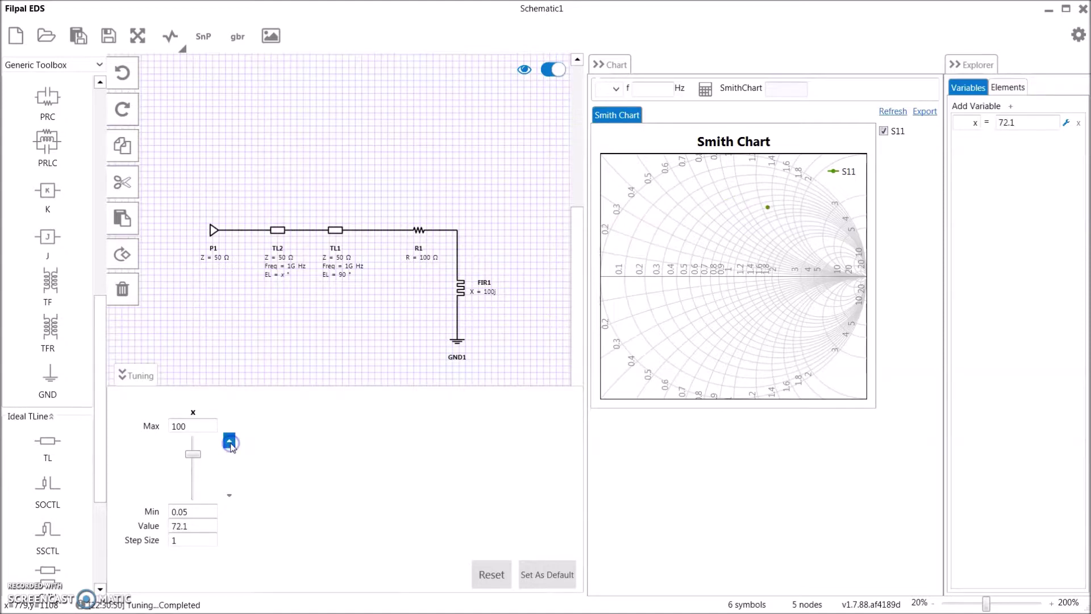
left_click(229, 441)
left_click(229, 442)
left_click(229, 442)
left_click(229, 442)
left_click(229, 441)
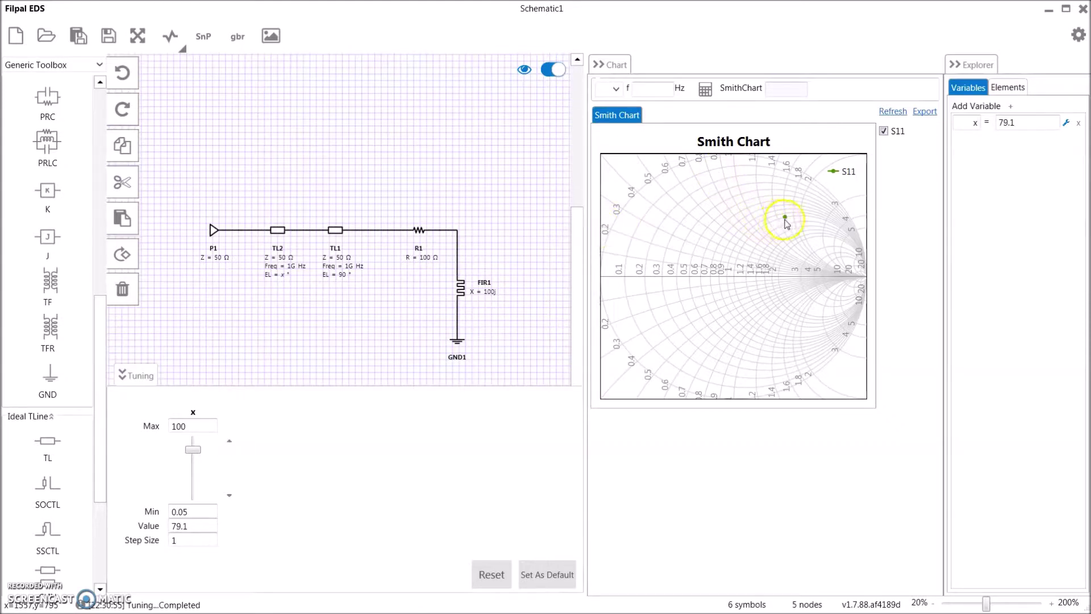
mouse_move(786, 219)
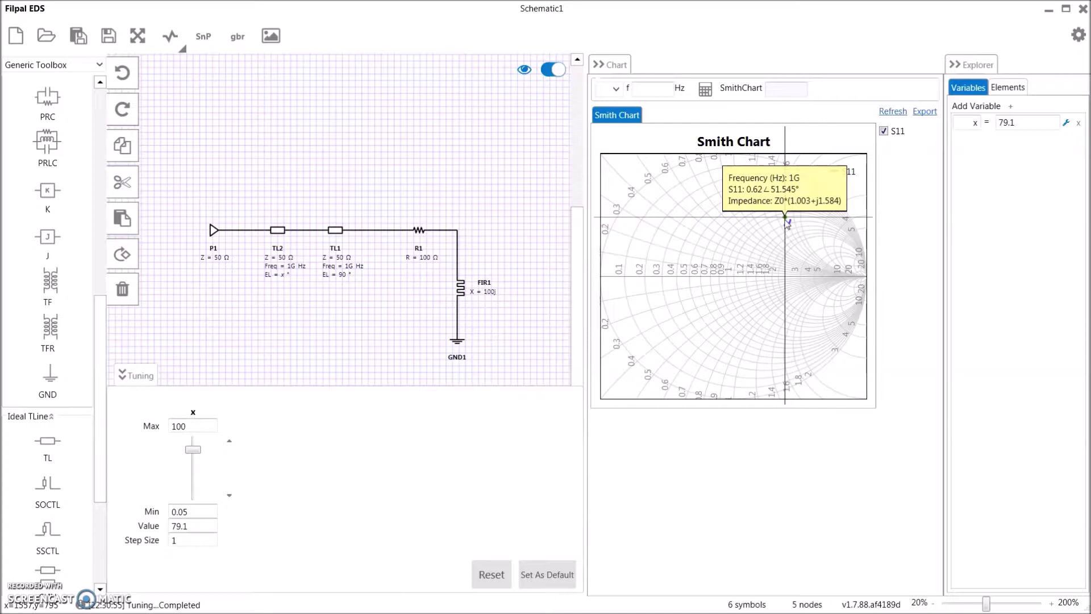
Set the tuning step size to 0.01 and lower x to 79.05 while checking the S11 impedance.
left_click(173, 539)
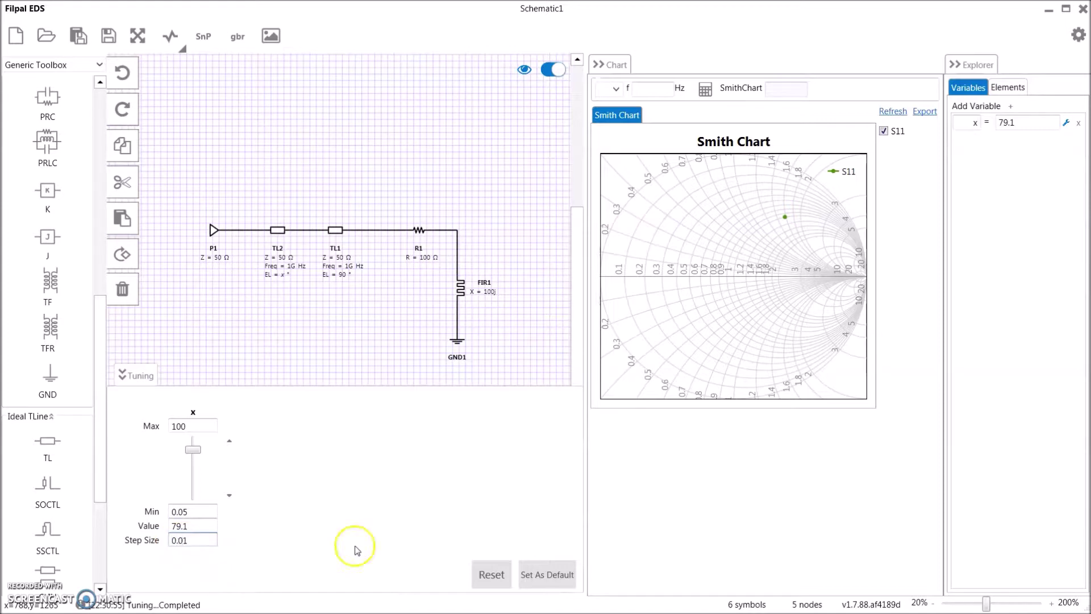
left_click(230, 497)
left_click(230, 497)
left_click(230, 497)
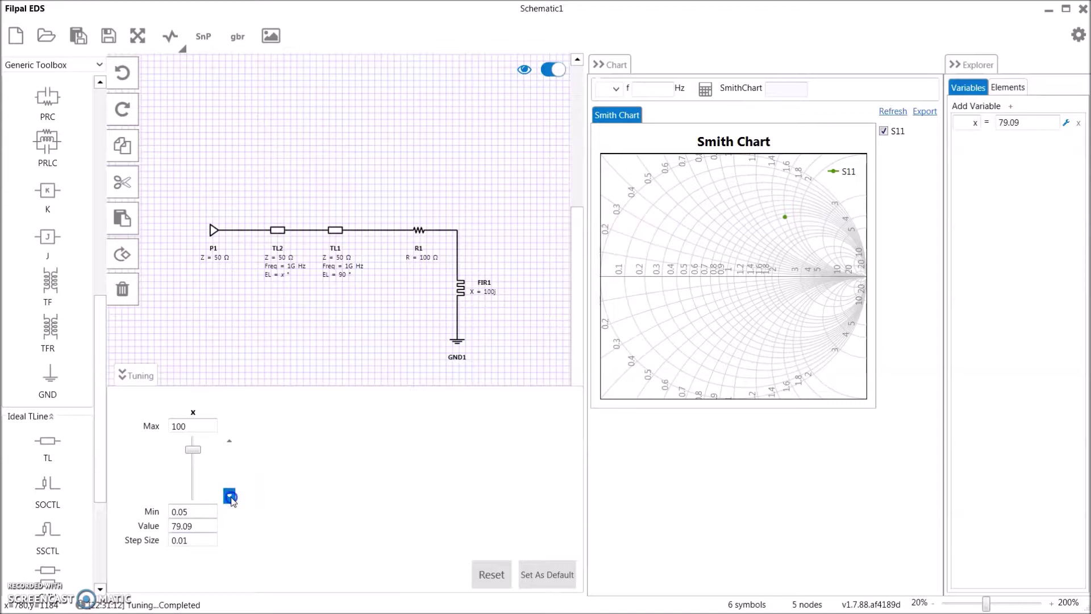
left_click(787, 224)
left_click(230, 497)
left_click(230, 497)
left_click(785, 224)
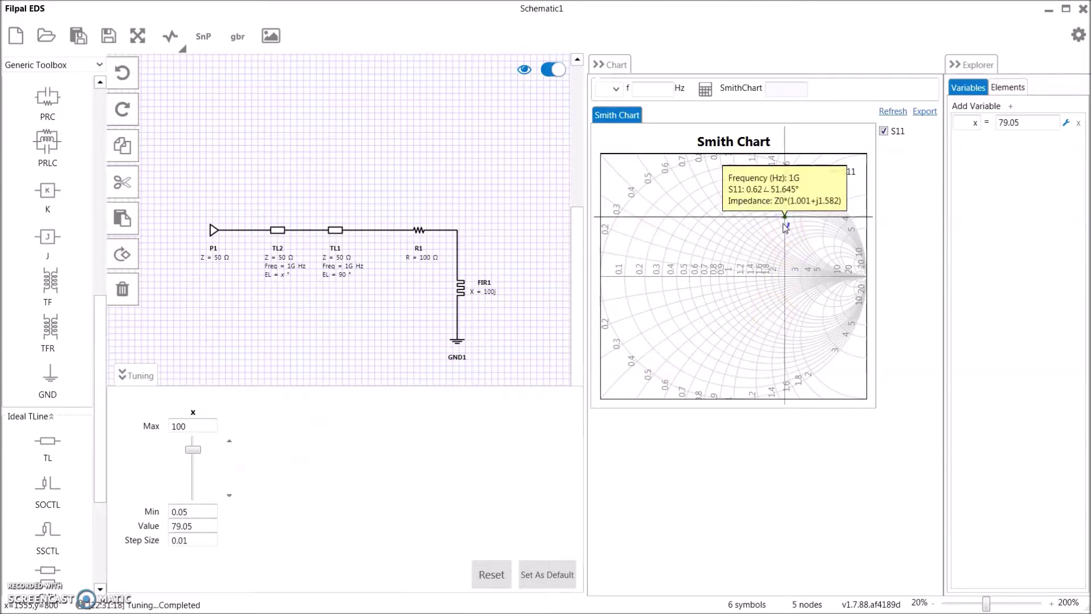
Lower x to 79.04, check the resulting impedance on the Smith chart, and save the tuned value as default.
left_click(229, 495)
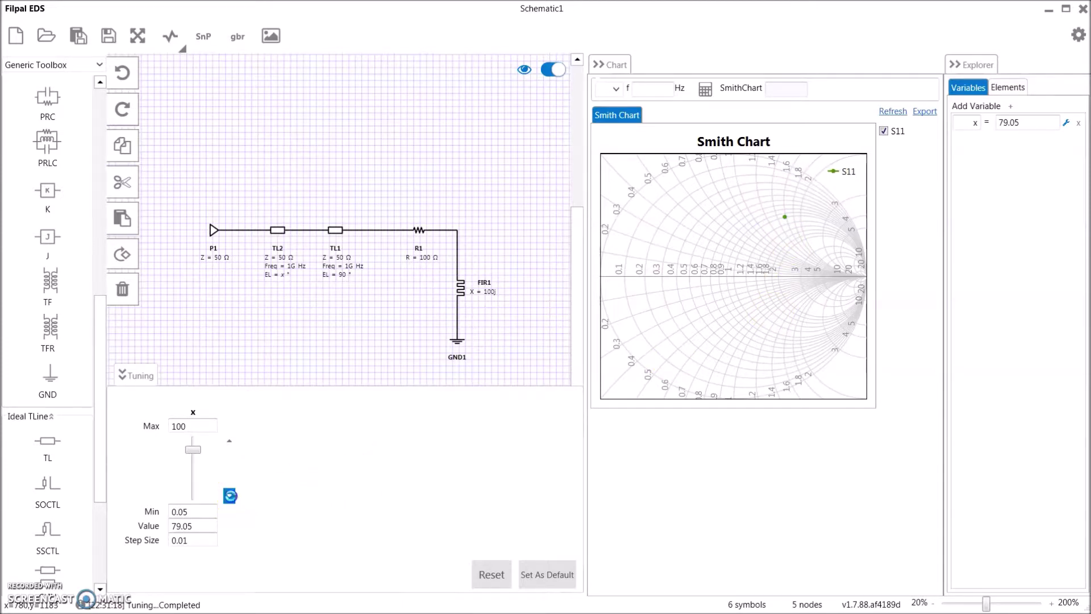
mouse_move(790, 218)
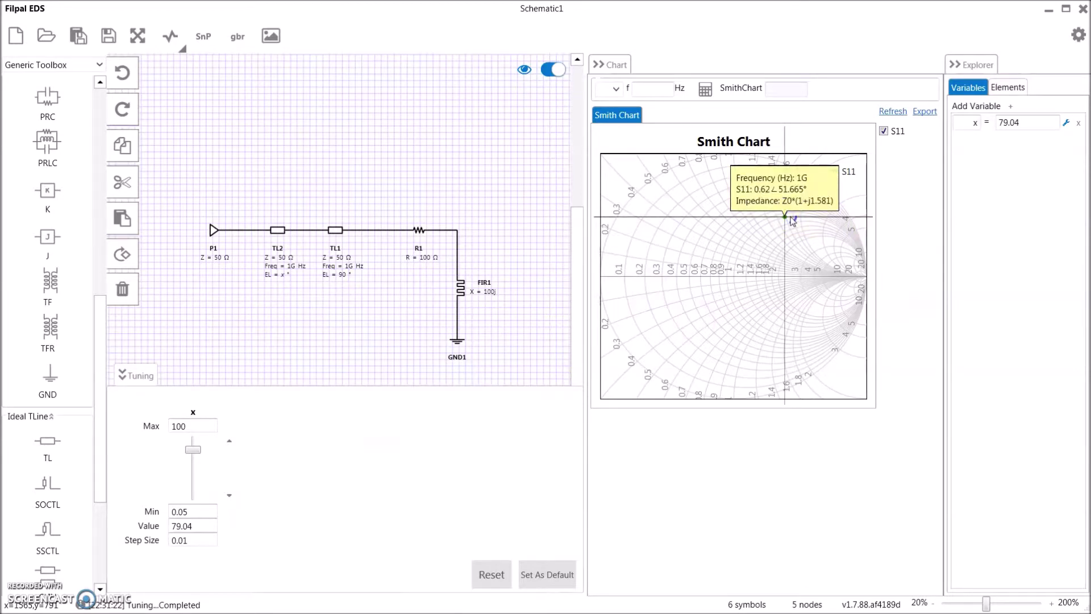
left_click(783, 220)
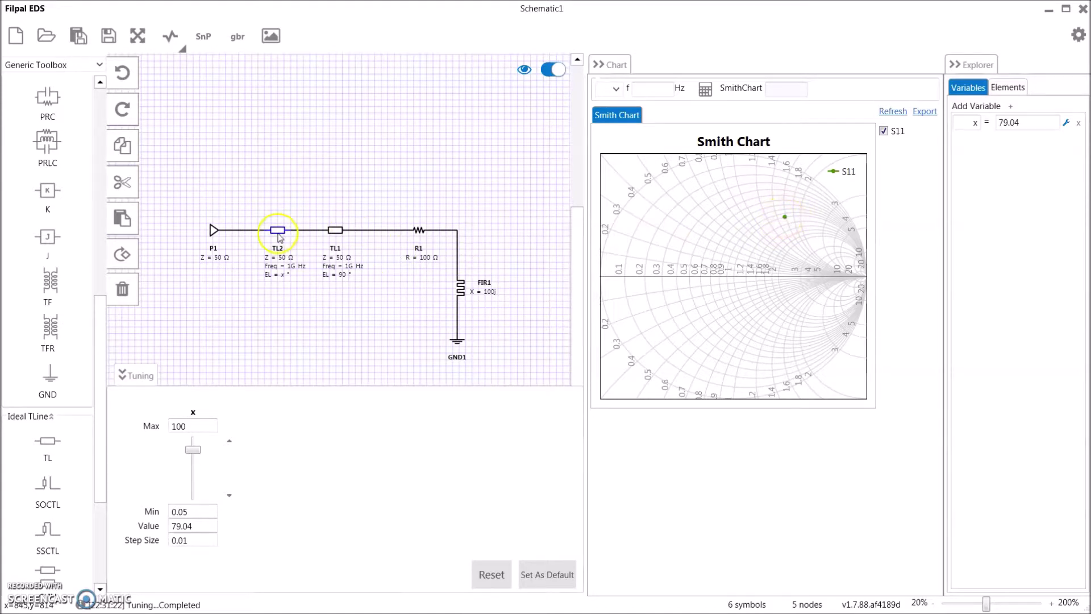
left_click(544, 577)
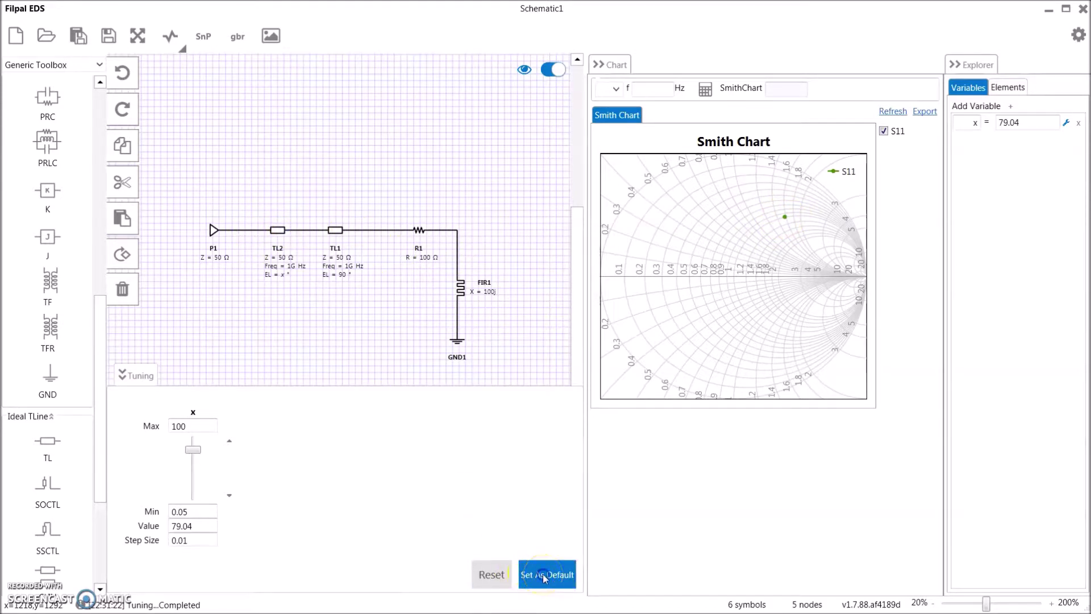
Delete transmission line TL1 and the wire between port P1 and TL2.
left_click(251, 234)
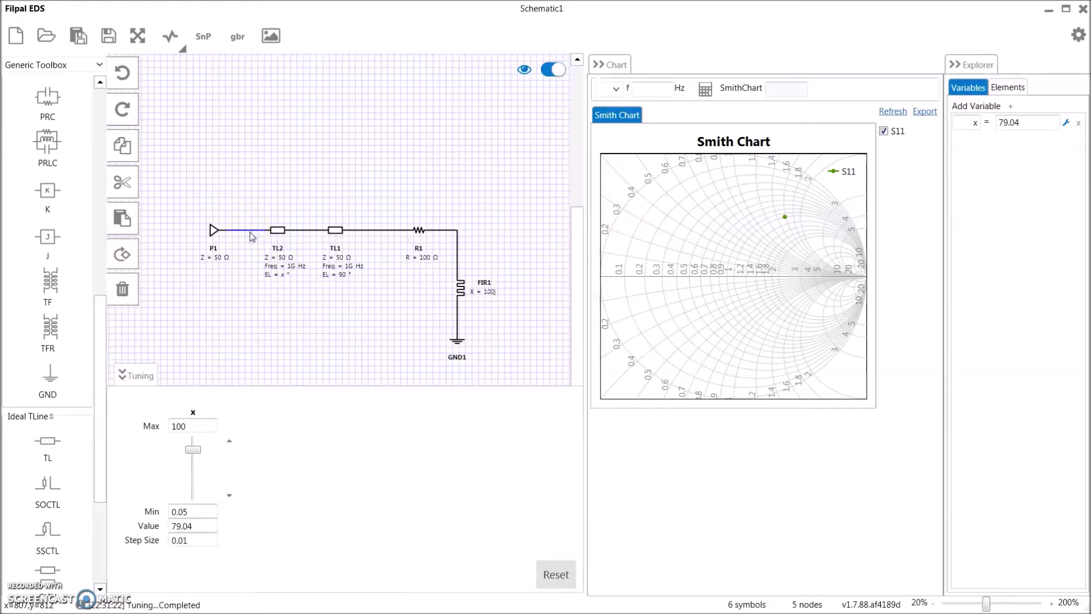
left_click(337, 230)
left_click(365, 293)
left_click(250, 233)
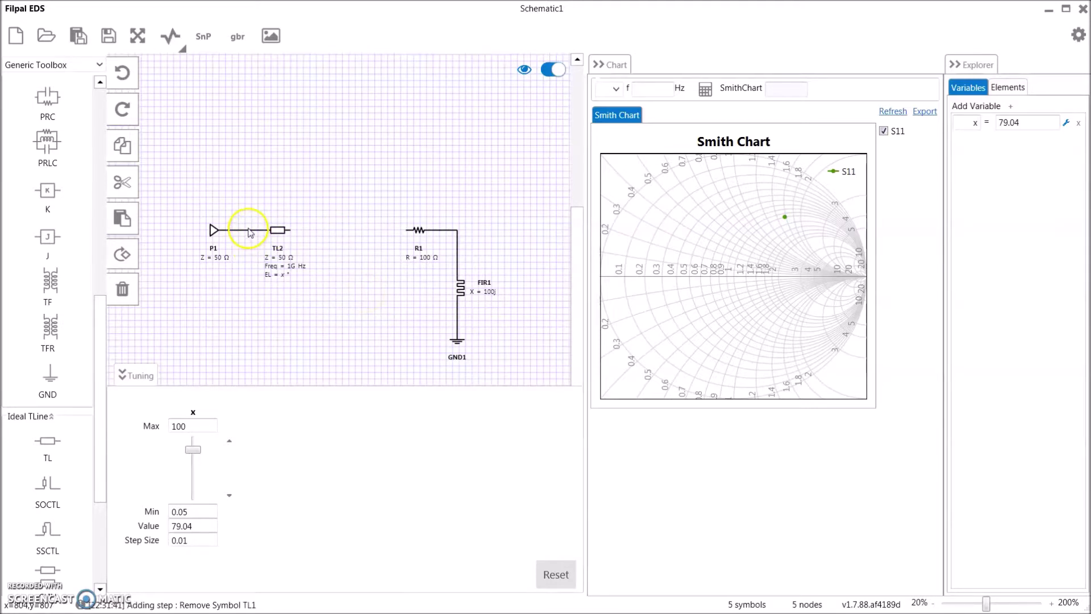
key("Delete")
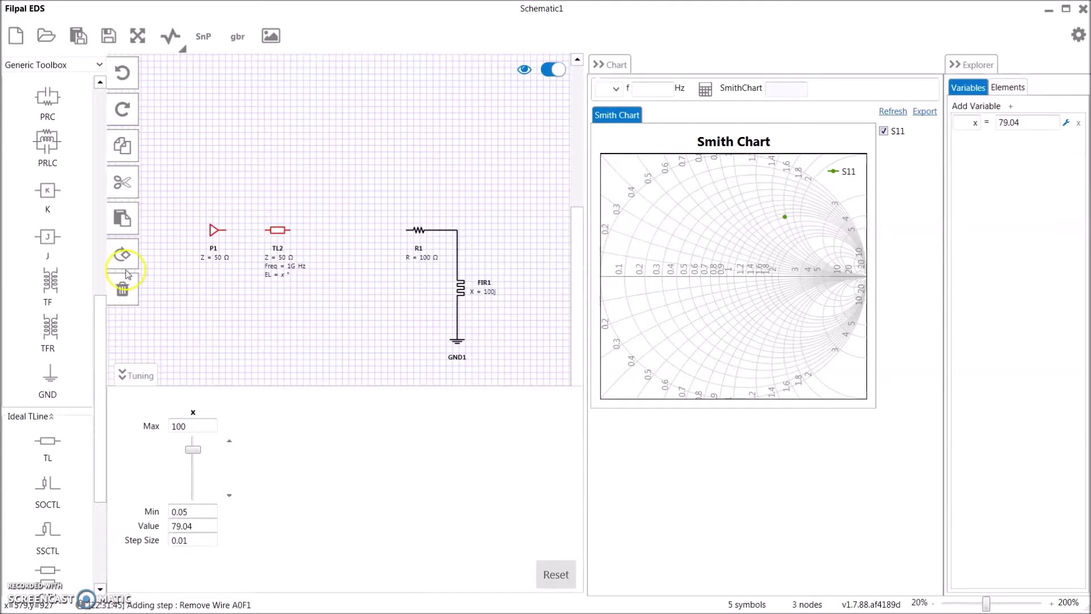
Place an ideal transmission line (TL) as a vertical stub below the gap between port P1 and TL2.
left_click(67, 443)
left_click(233, 272)
key("ctrl+r")
Wire port P1 to TL2 and to the upper end of the vertical stub, and wire TL2 to resistor R1.
left_click(225, 230)
left_click(264, 230)
left_click(224, 230)
left_click(244, 269)
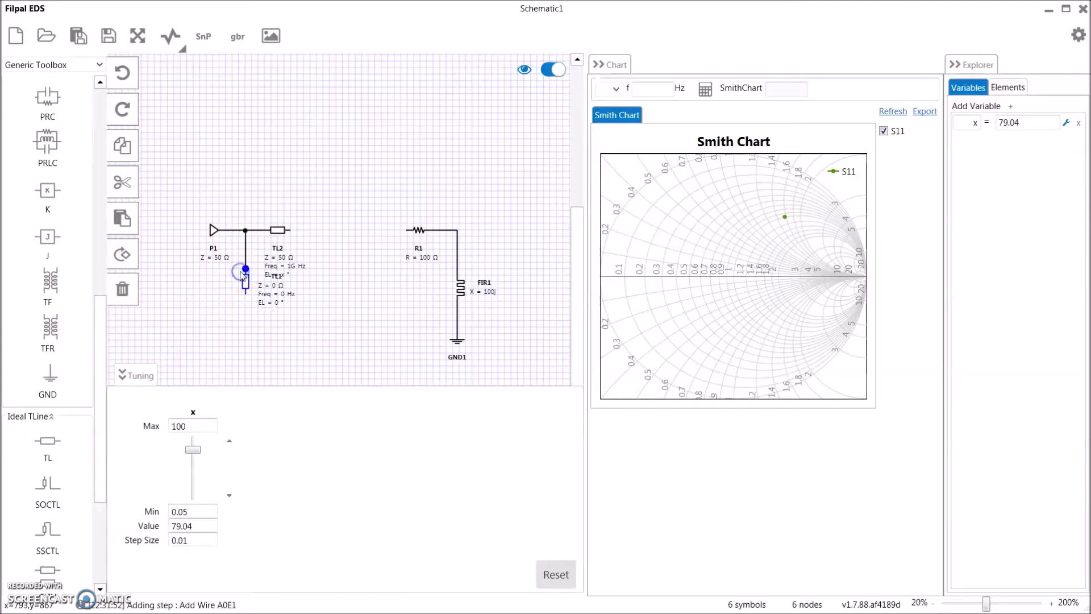
left_click(286, 229)
left_click(407, 230)
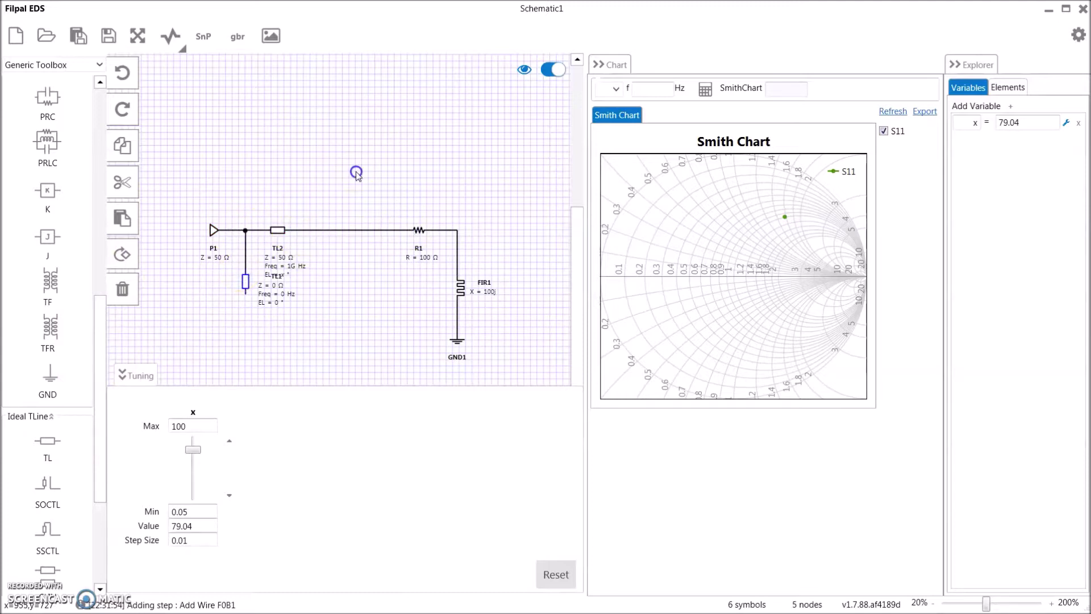
Set the stub TL1 to Z = 50 Ω, Freq = 1 GHz and electrical length EL = y.
double_click(245, 281)
left_click(337, 326)
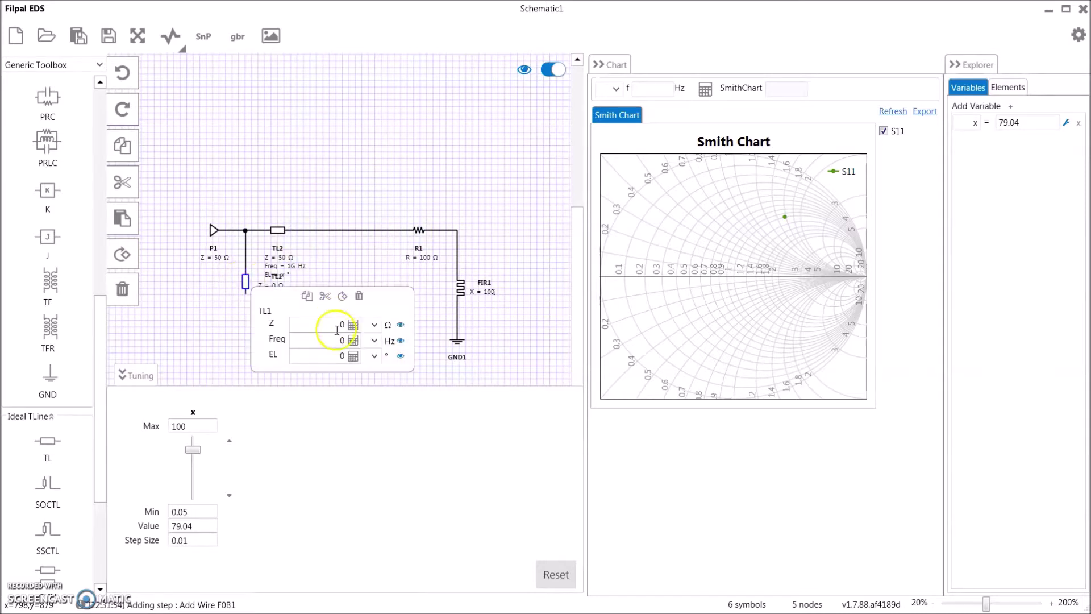
key("BackSpace")
type("5")
key("Tab")
type("1")
left_click(374, 340)
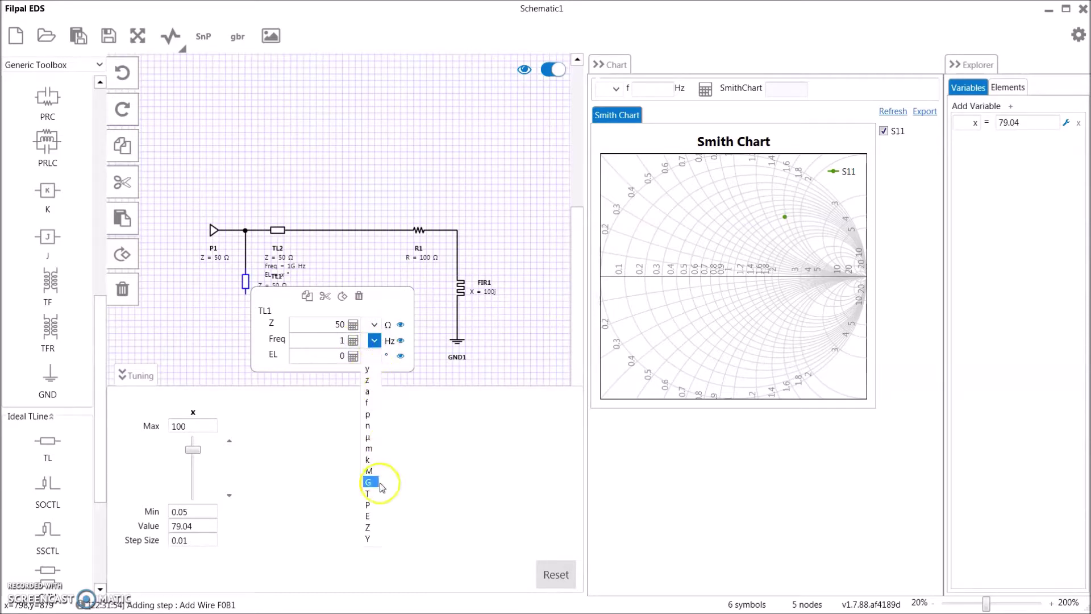
left_click(375, 482)
double_click(342, 356)
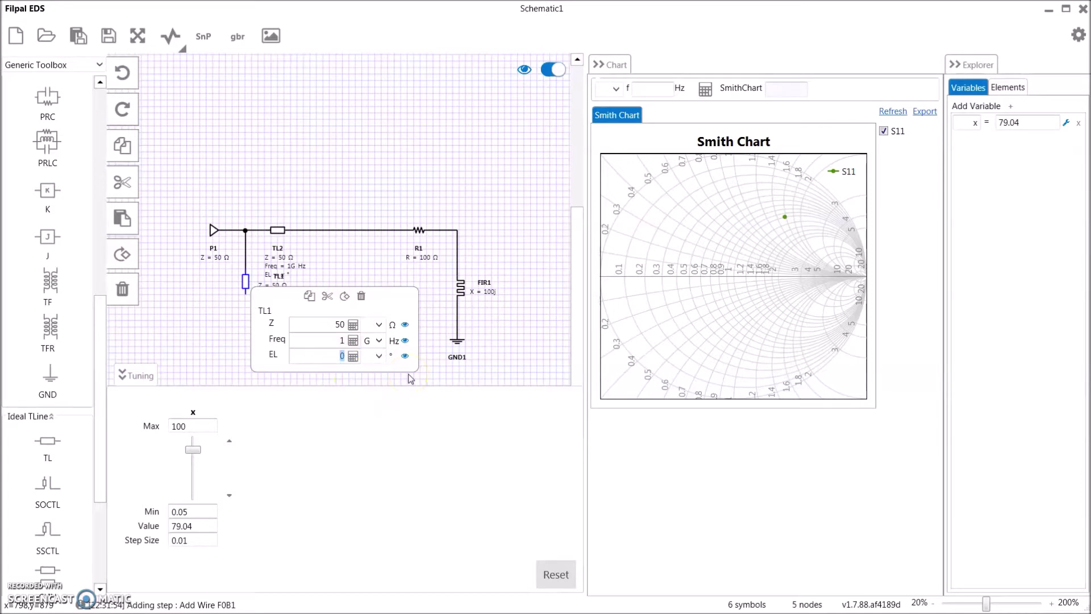
left_click(372, 162)
Assign the variable y a value of 0.1.
left_click(1012, 139)
type(".")
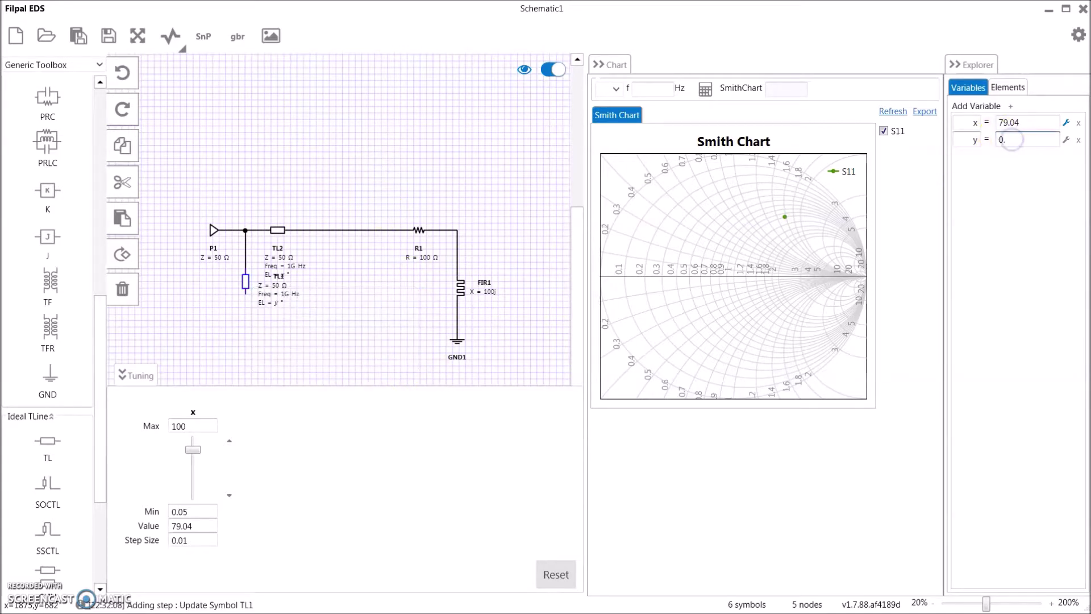
type("1")
left_click(379, 108)
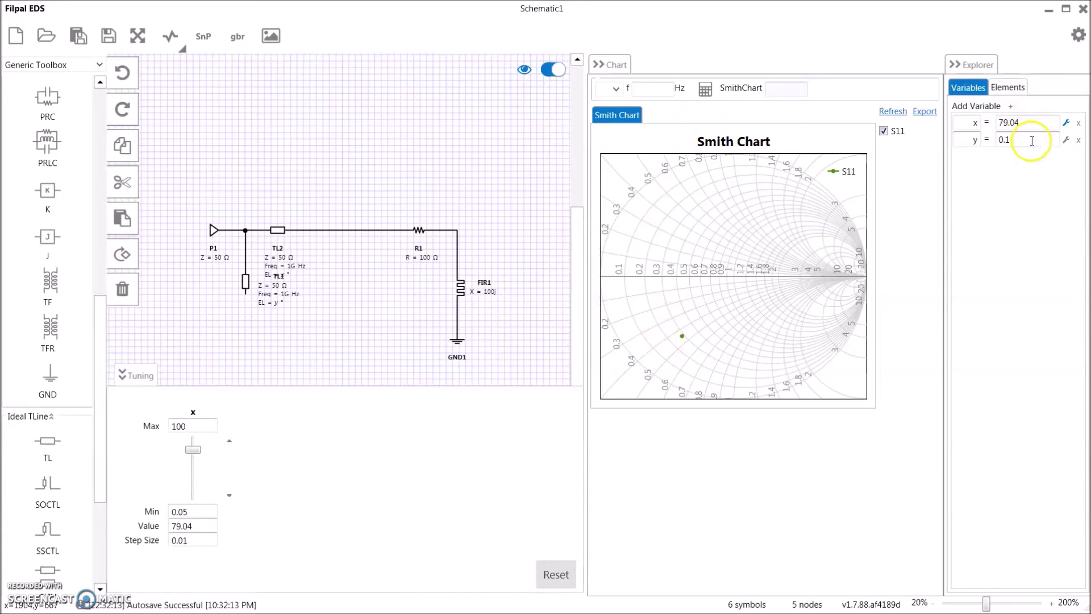
Enable tuning for variable y with a step size of 10 and a maximum of 200.
left_click(1066, 140)
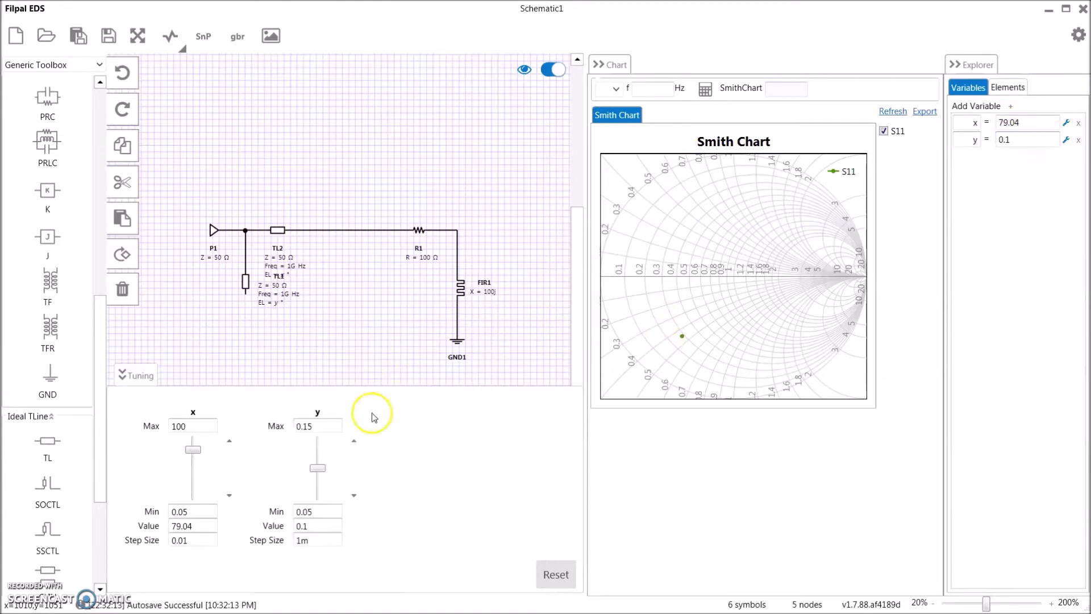
left_click(323, 541)
left_click_drag(324, 541, 267, 541)
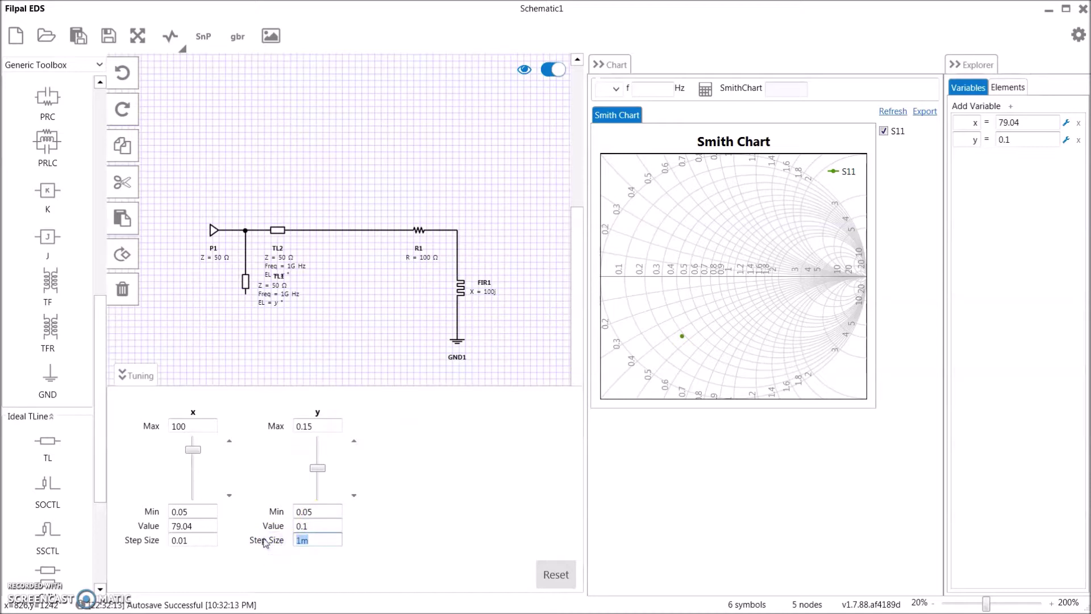
type("10")
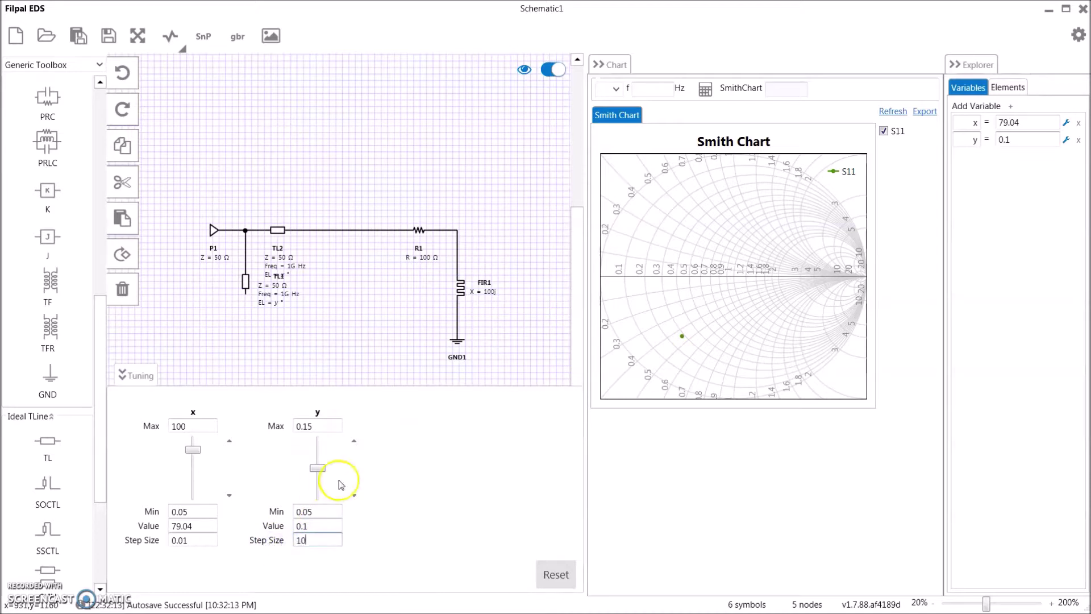
left_click_drag(324, 426, 266, 432)
type("20")
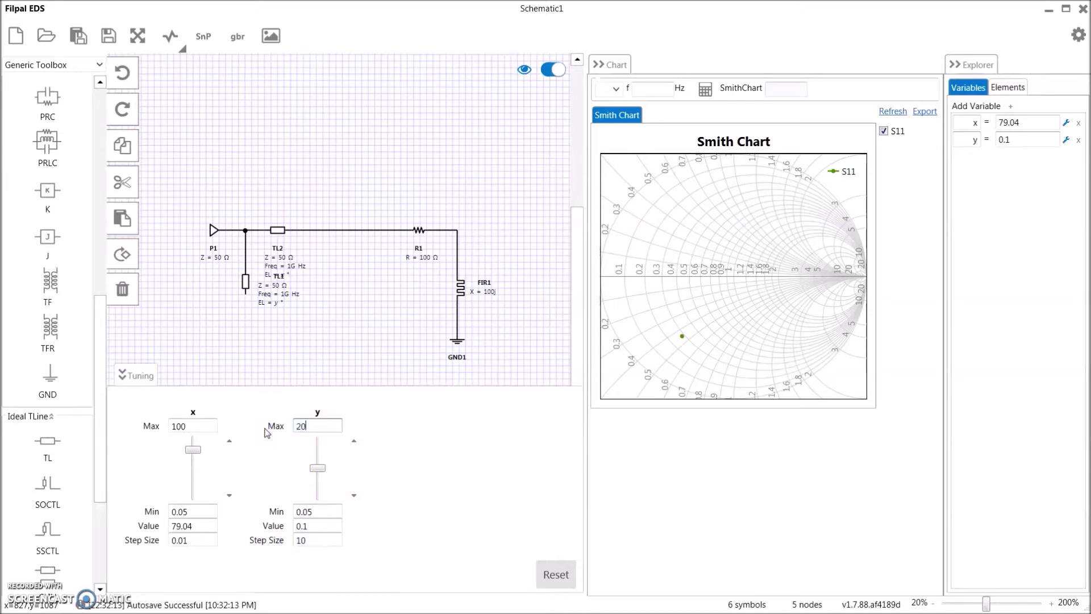
Tune y up to 120.1 to bring the S11 point near the Smith chart's centre.
left_click(353, 441)
left_click(355, 443)
left_click(355, 443)
left_click(355, 443)
left_click(354, 442)
left_click(354, 442)
left_click(354, 443)
left_click(355, 442)
left_click(355, 443)
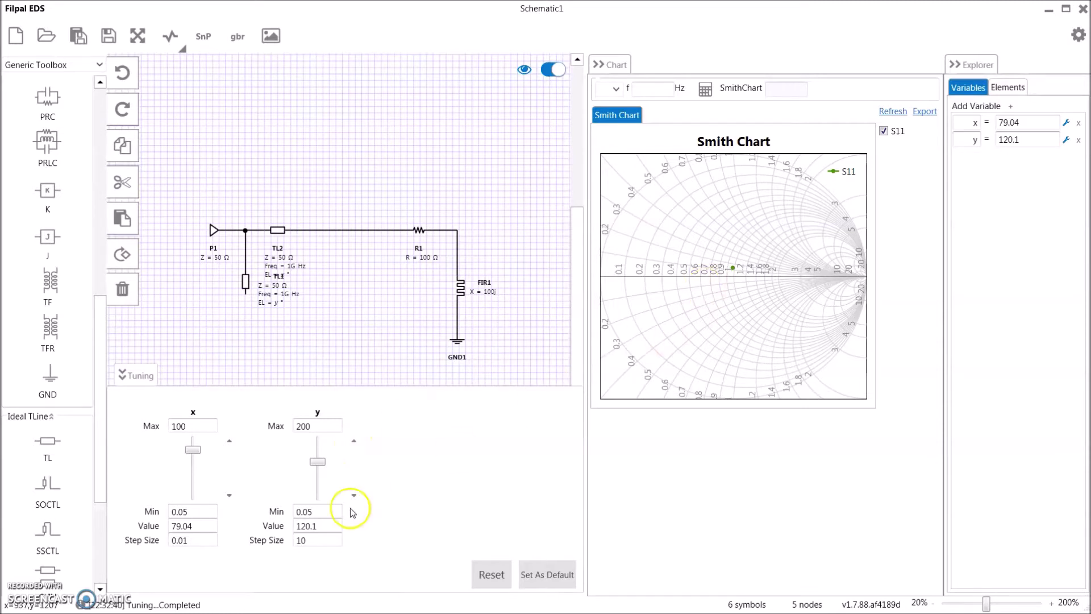
Set y's tuning step size to 1, raise y to 122.1 and check the S11 point's impedance.
double_click(325, 540)
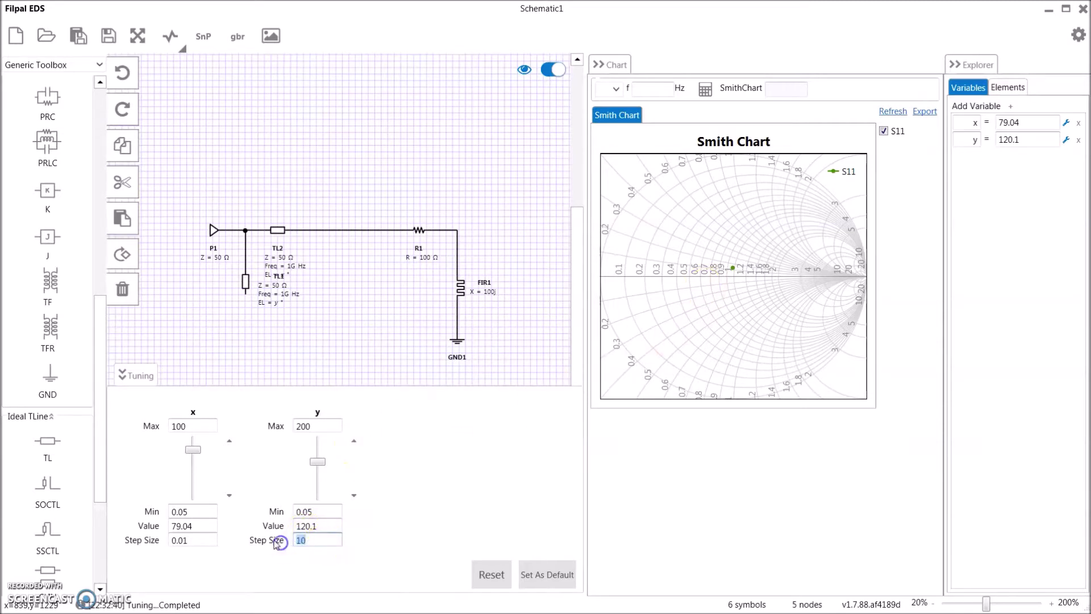
type("1")
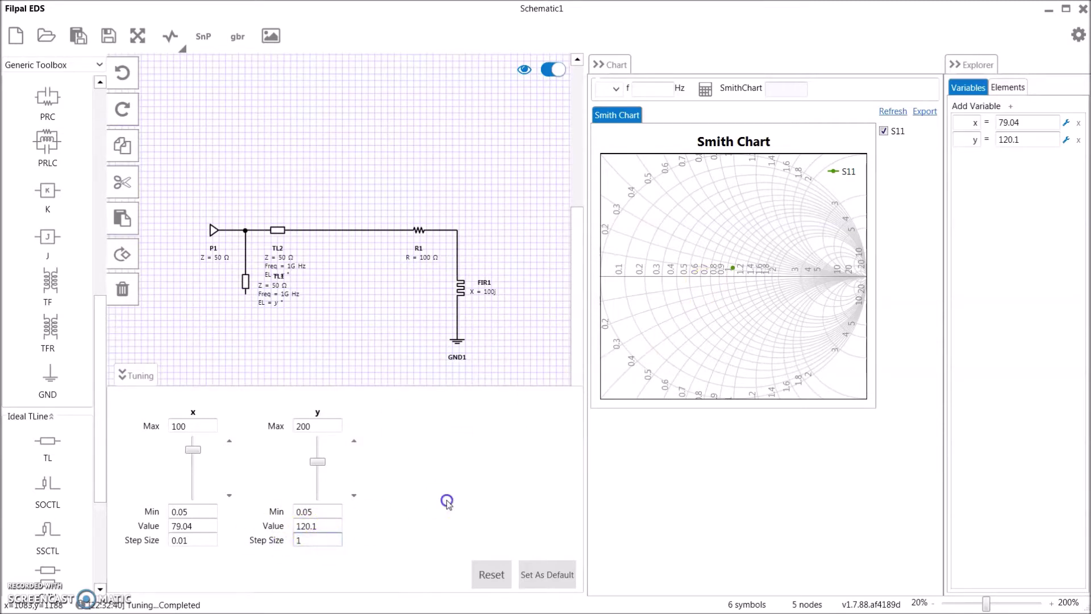
left_click(353, 447)
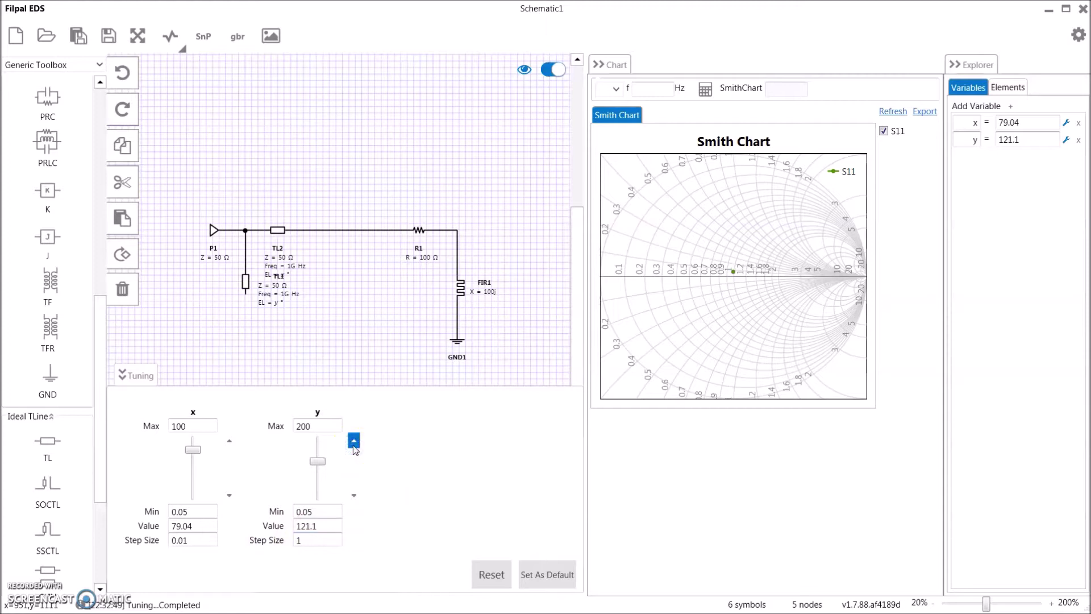
mouse_move(733, 276)
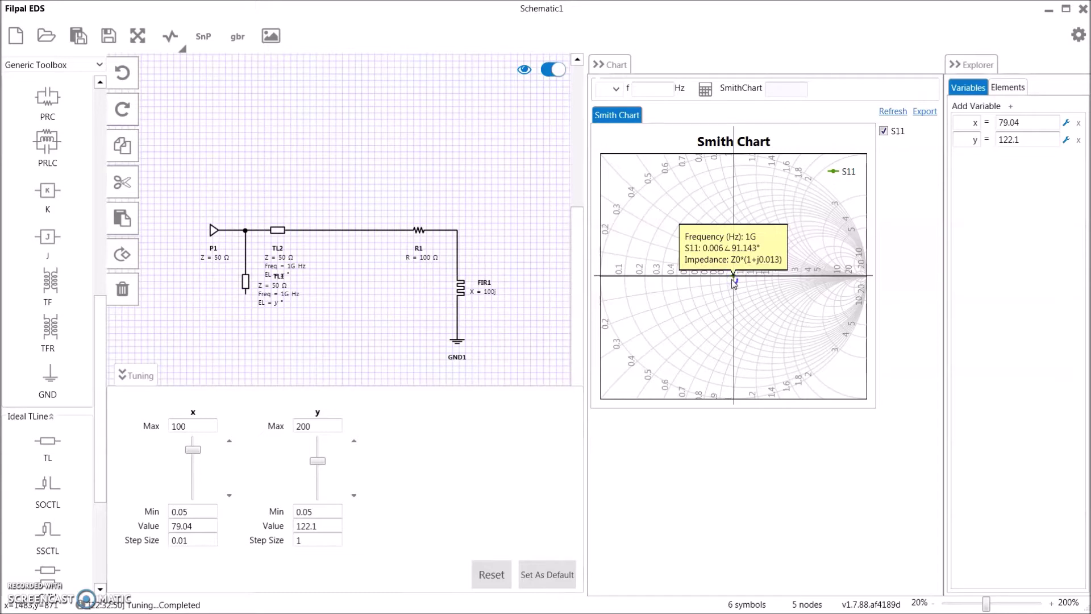
Set y's tuning step size to 0.01 and raise y to 122.24 while checking the S11 impedance.
double_click(305, 539)
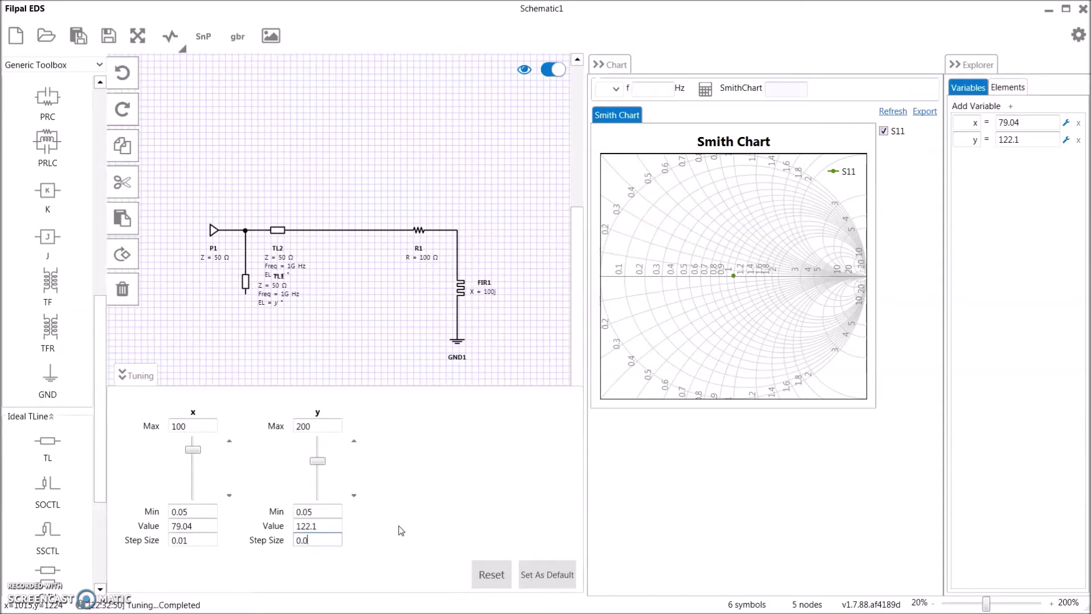
left_click(354, 441)
left_click(354, 440)
left_click(353, 440)
left_click(353, 440)
left_click(354, 441)
left_click(354, 441)
mouse_move(735, 282)
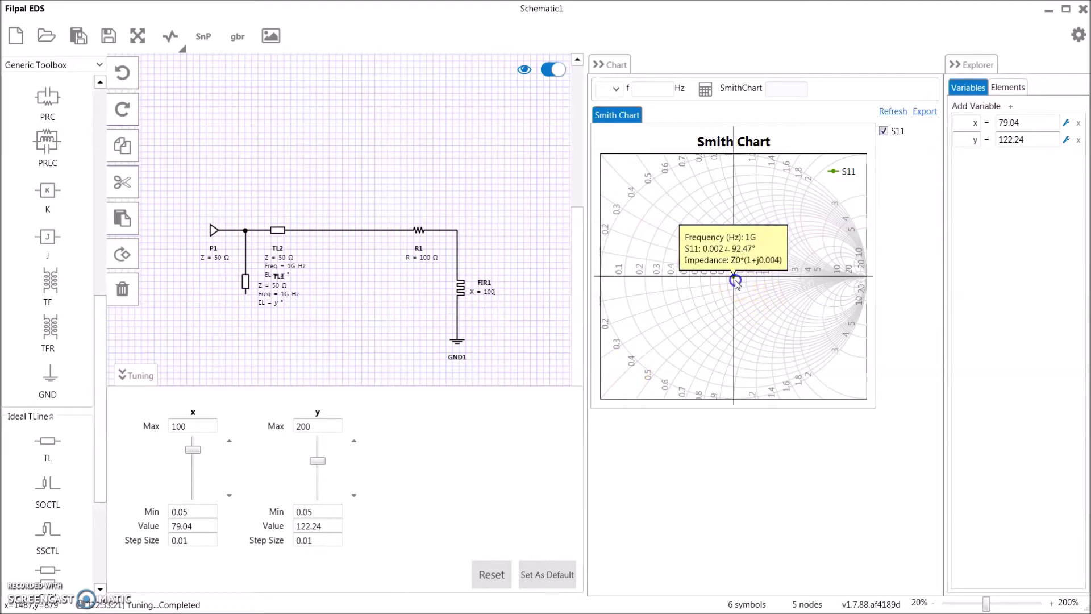
Raise y to 122.31 while checking the S11 impedance on the Smith chart, and save the tuned value as default.
left_click(354, 440)
left_click(353, 440)
left_click(353, 441)
left_click(353, 440)
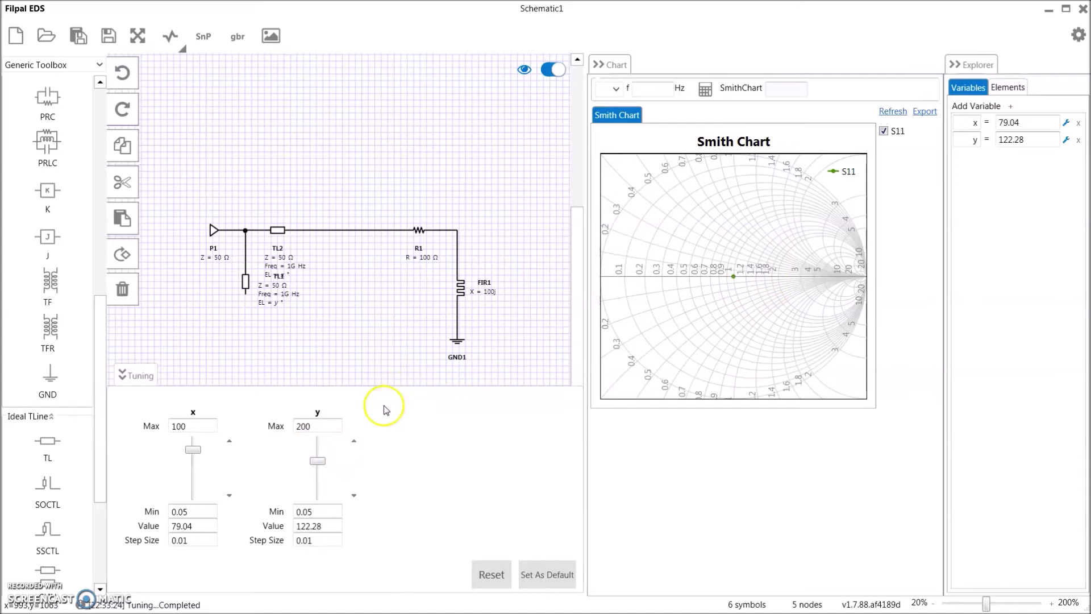
left_click(353, 441)
left_click(354, 440)
left_click(354, 440)
mouse_move(732, 282)
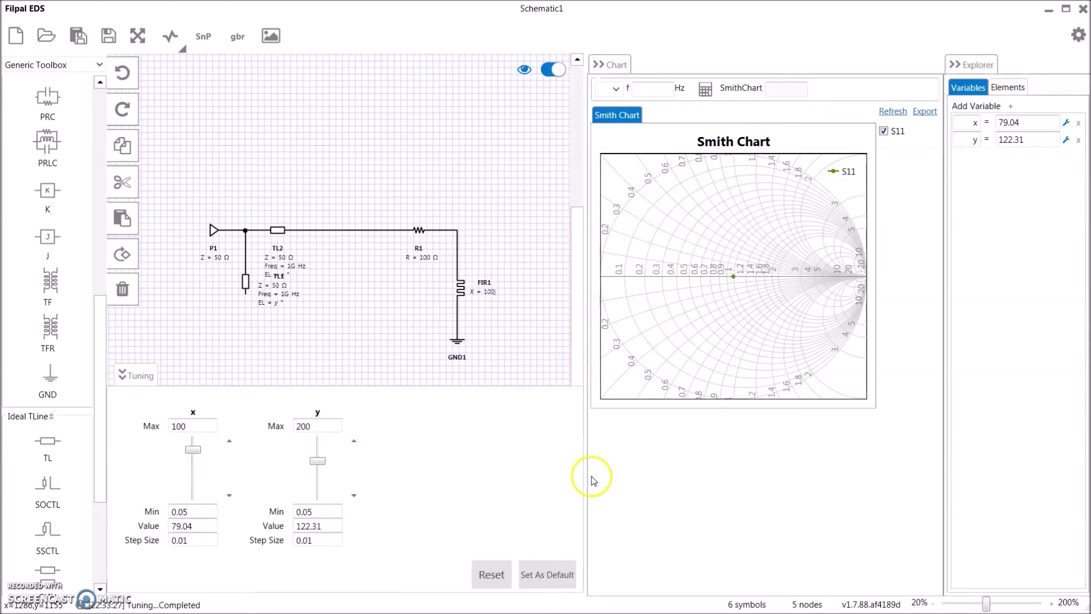
left_click(552, 575)
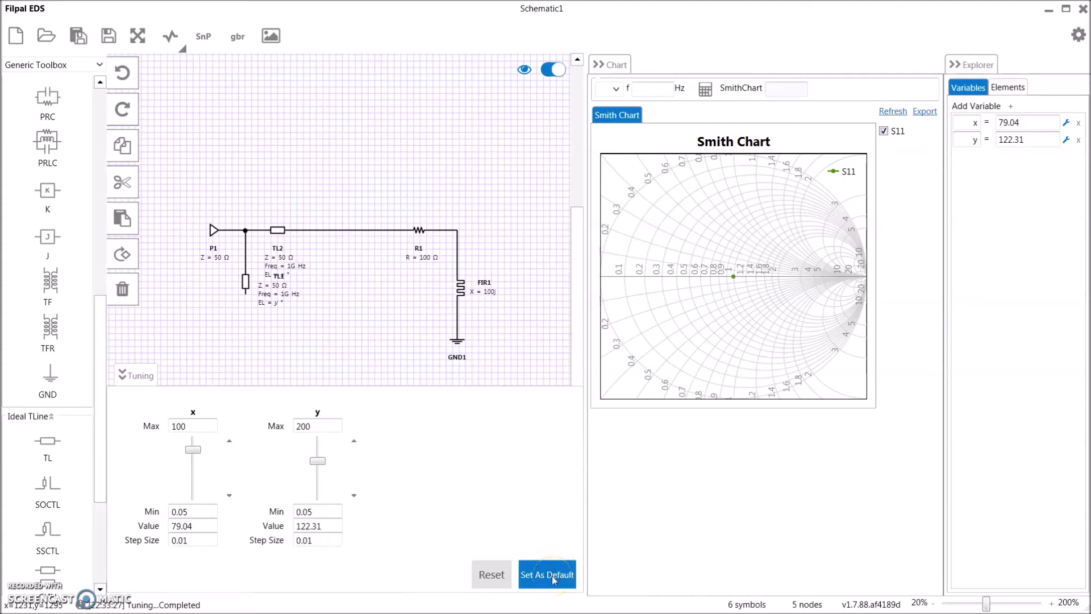
left_click(551, 575)
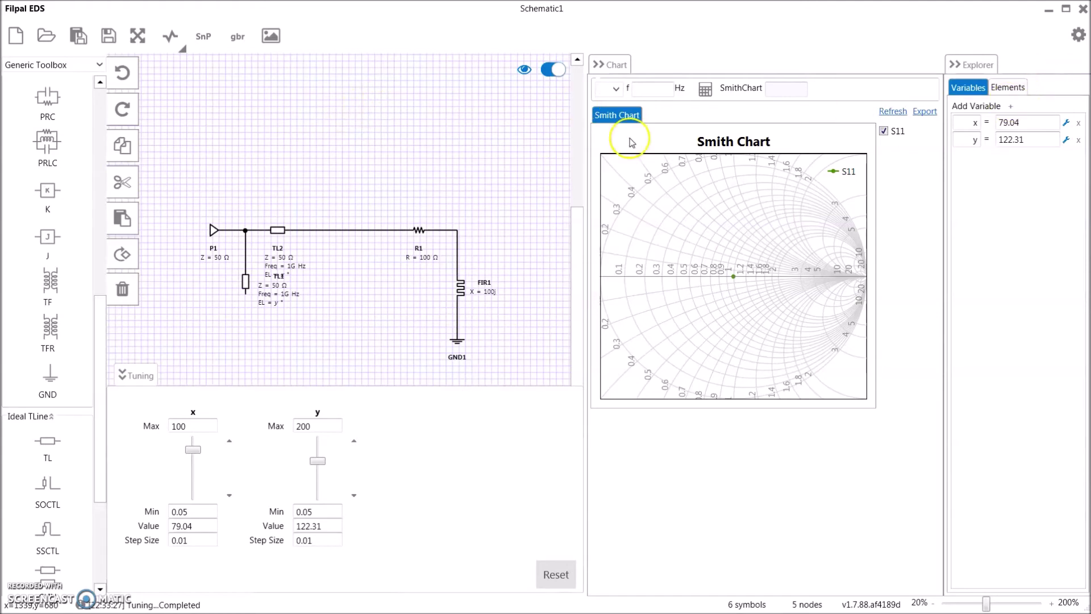
Set the simulation frequency range to 0.1 GHz minimum and 1.5 GHz maximum in the application settings.
left_click(1078, 35)
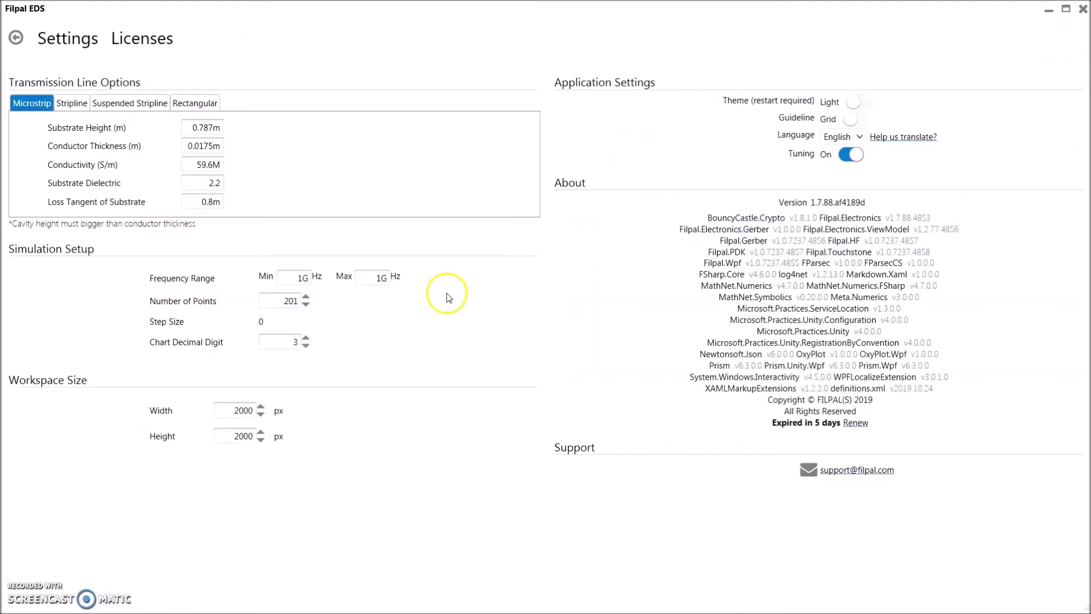
left_click_drag(303, 278, 294, 278)
type("0.")
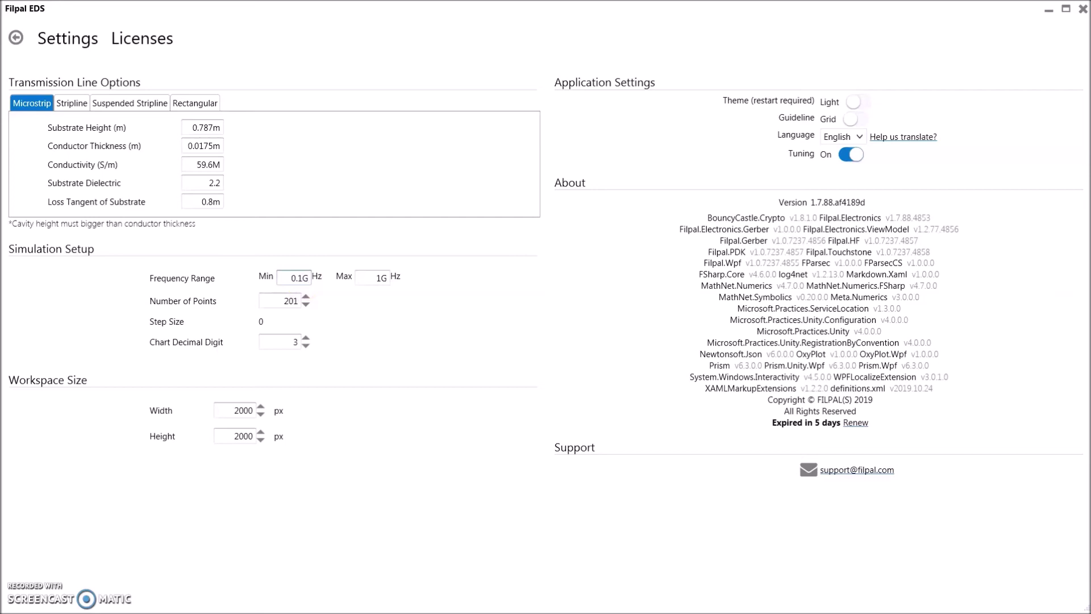
double_click(377, 276)
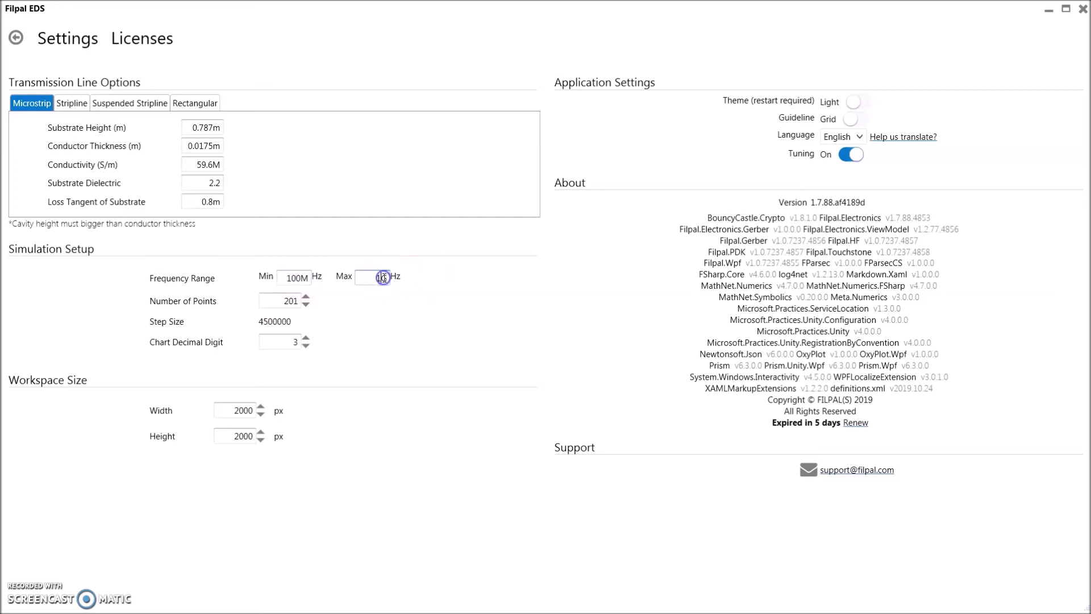
key("BackSpace")
type("1.5")
left_click(16, 37)
Switch the chart to S-Parameters and plot S11 in dB over the frequency range.
left_click(181, 51)
left_click(199, 65)
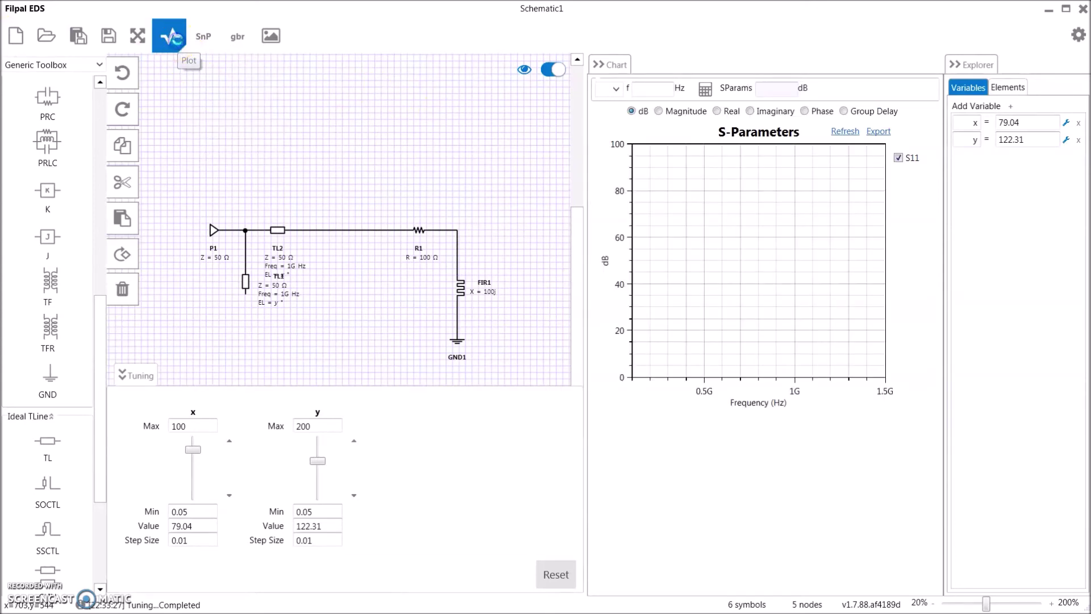
left_click(171, 37)
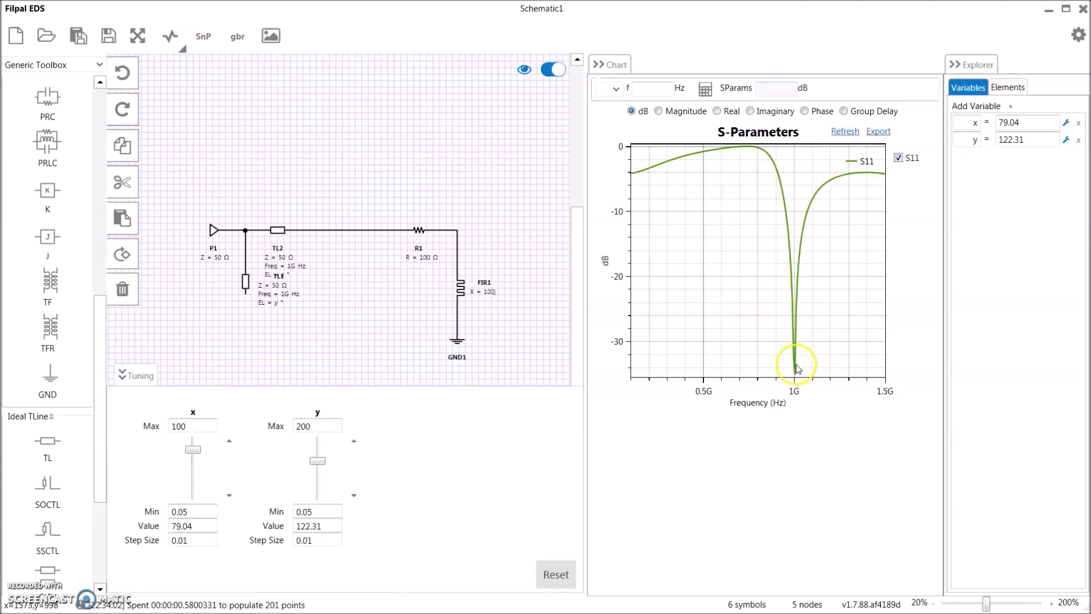